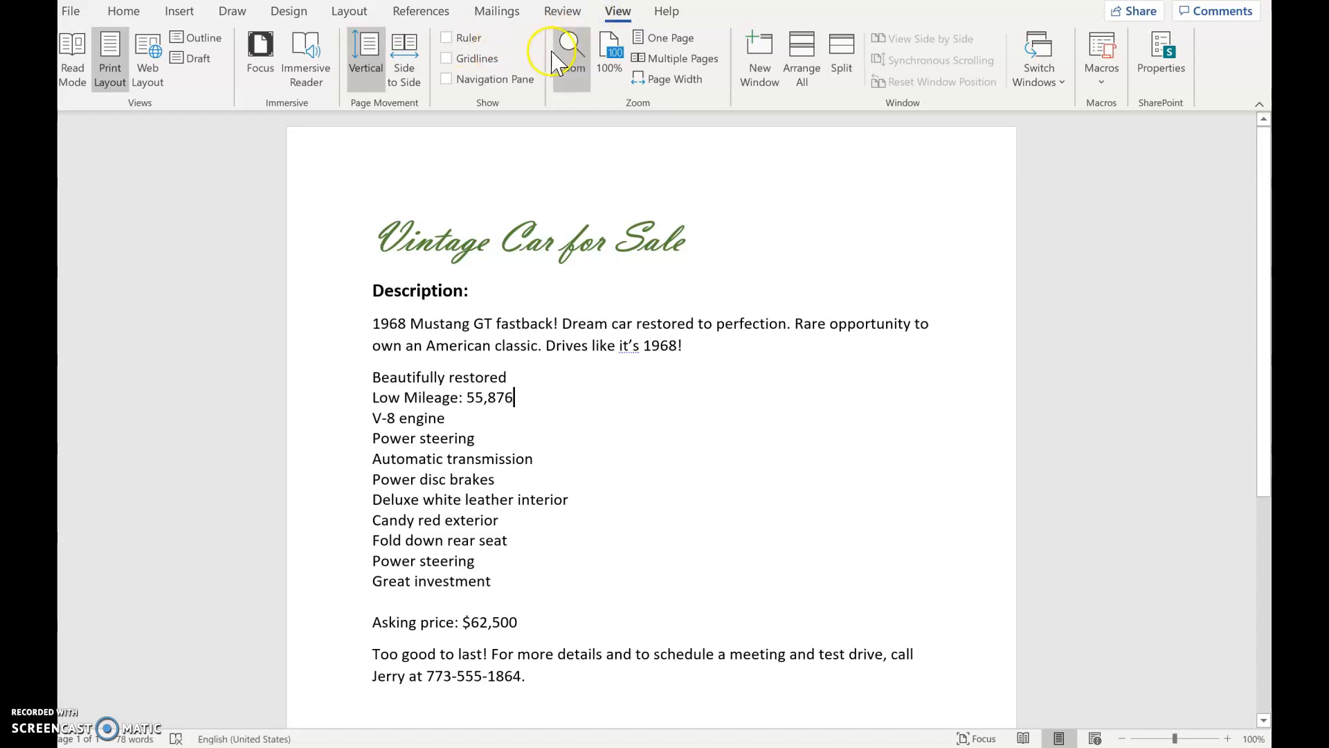
# - Fit one whole page in the view and set the page orientation to landscape
pyautogui.click(668, 38)
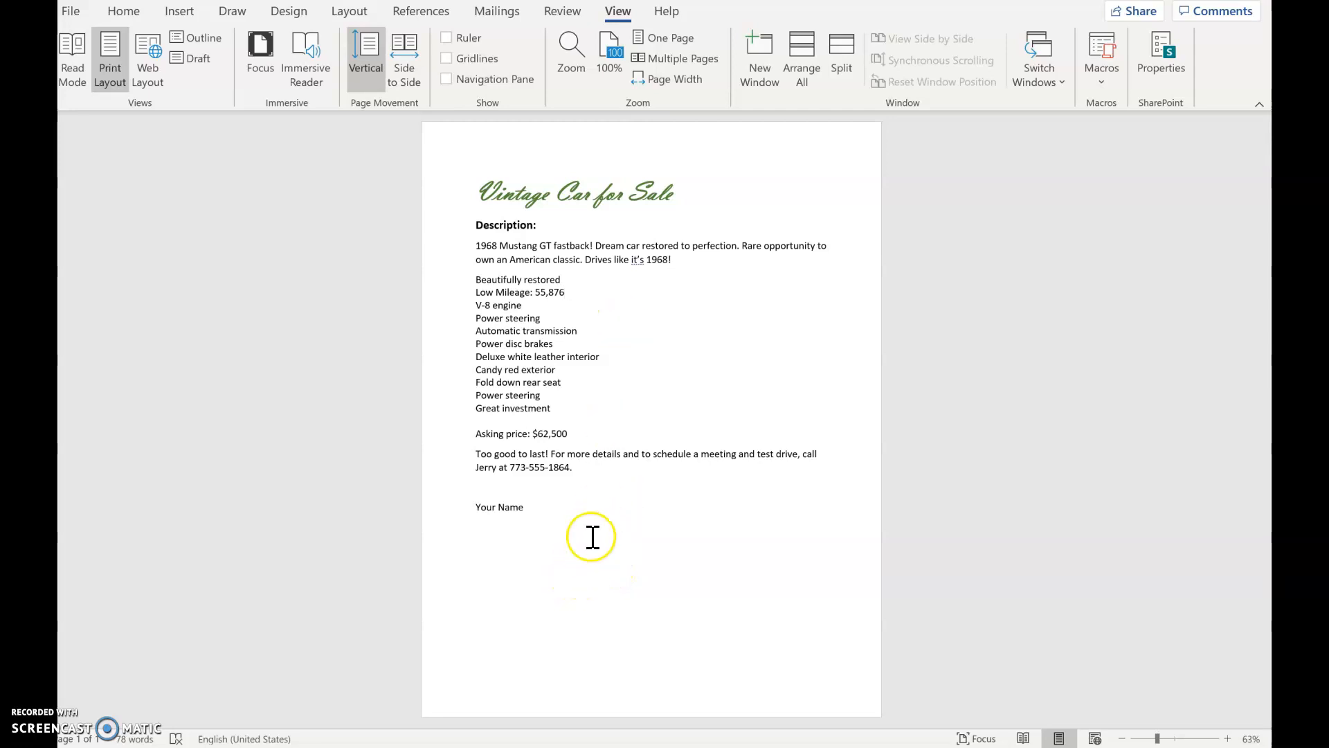
pyautogui.click(349, 12)
pyautogui.click(147, 59)
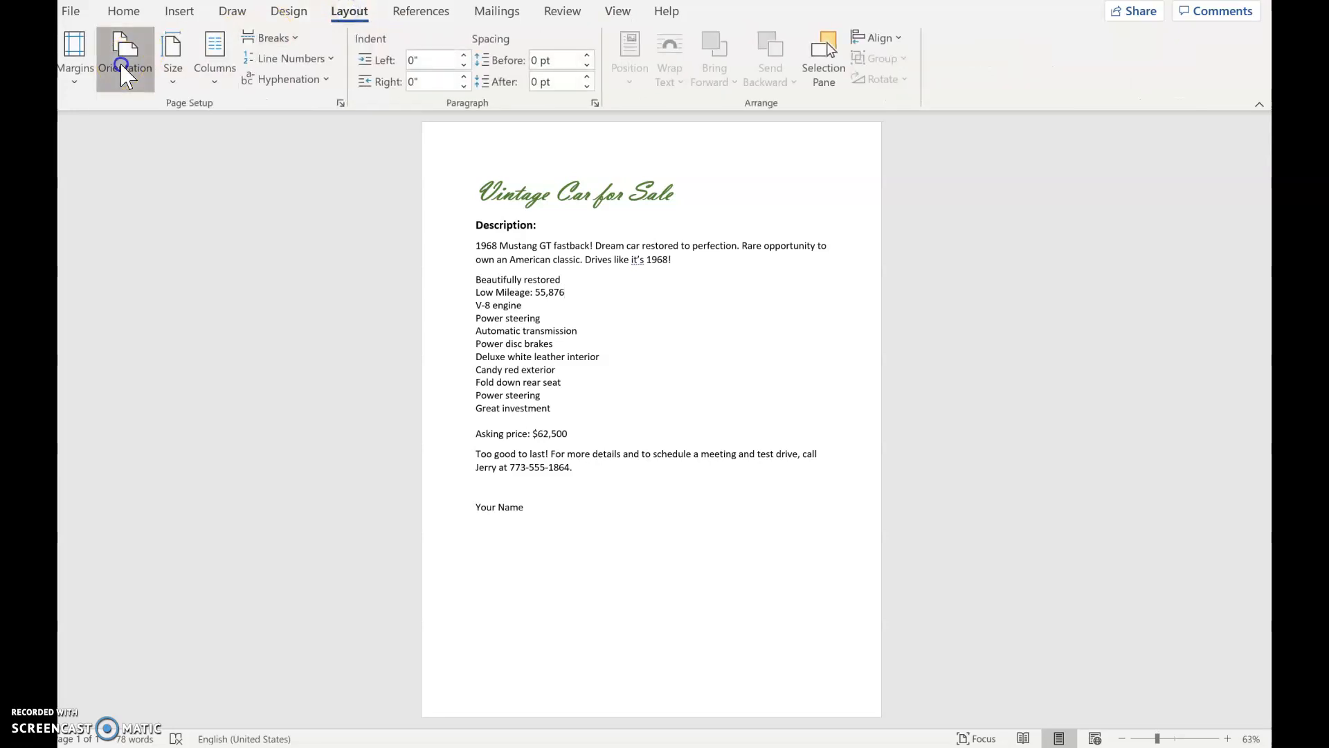
pyautogui.click(182, 168)
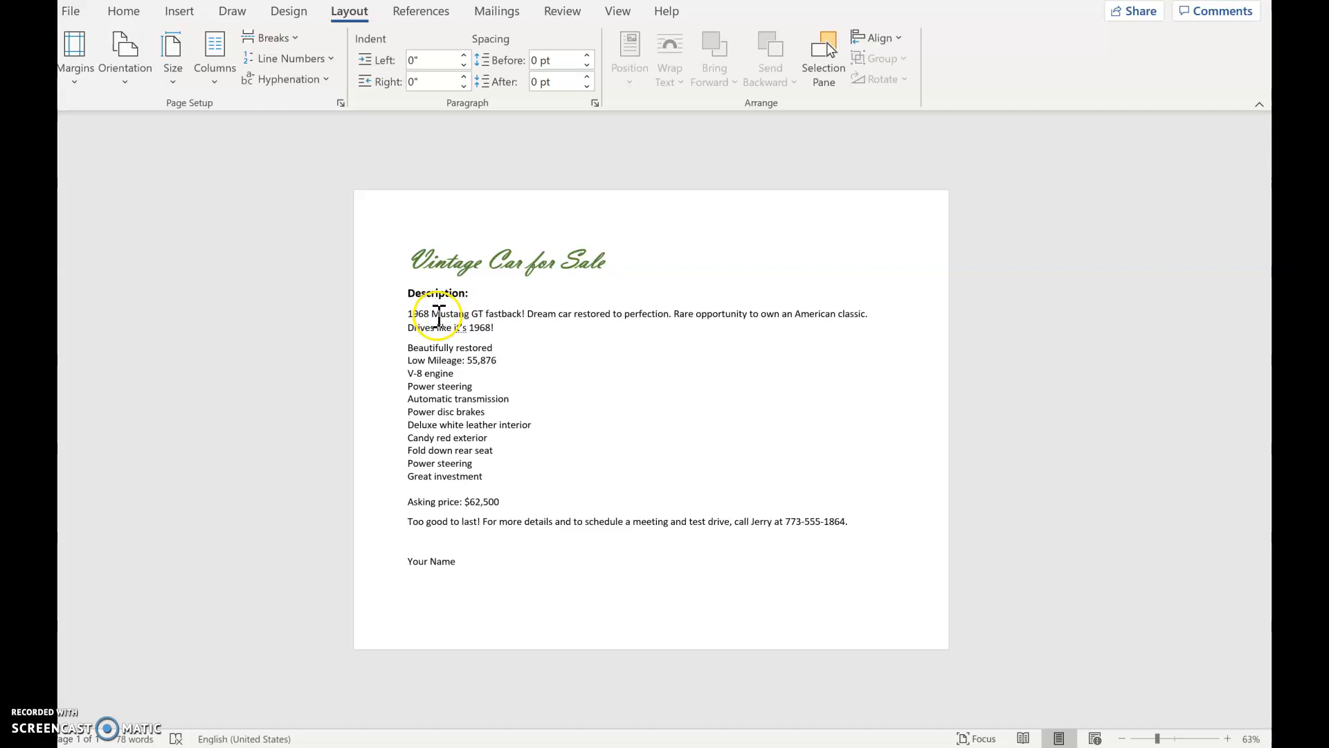
# - Change the text "Mustang GT fastback" in the description paragraph to UPPERCASE
pyautogui.moveTo(439, 315); pyautogui.dragTo(521, 315)
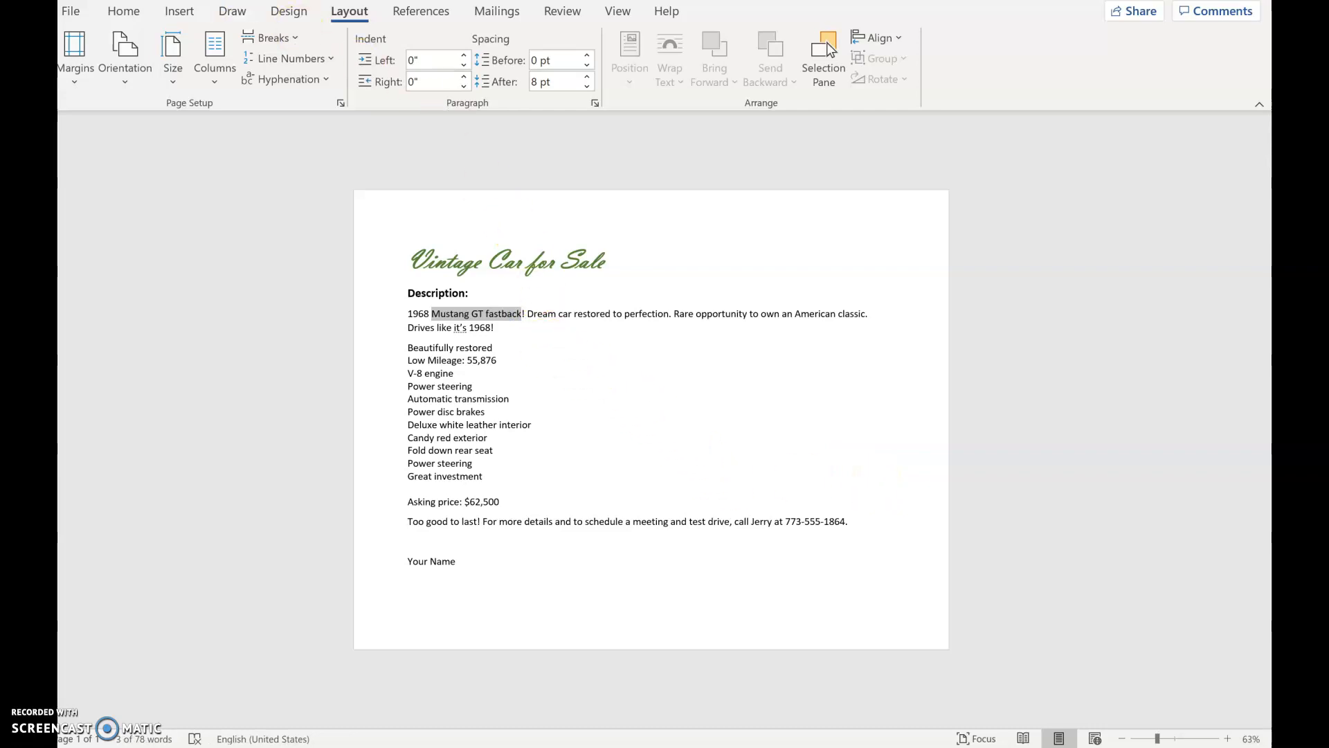
pyautogui.click(123, 11)
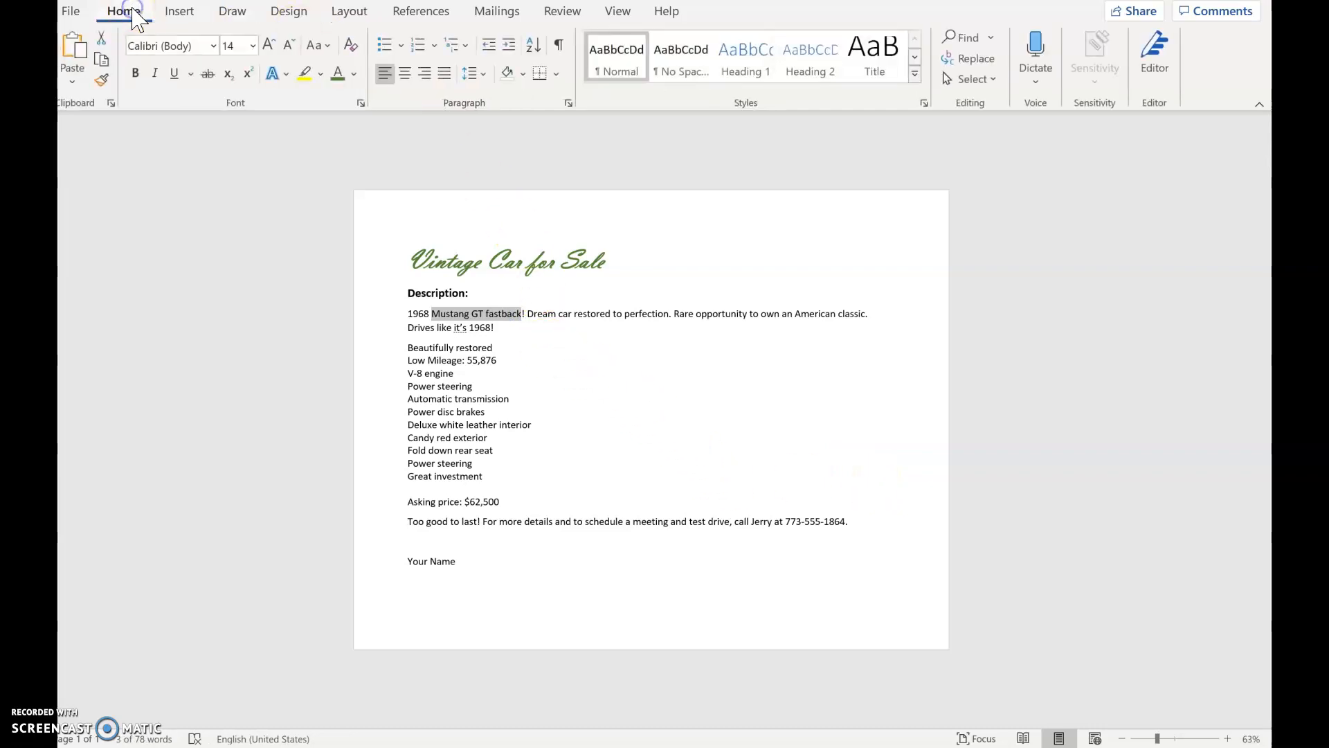
pyautogui.click(322, 51)
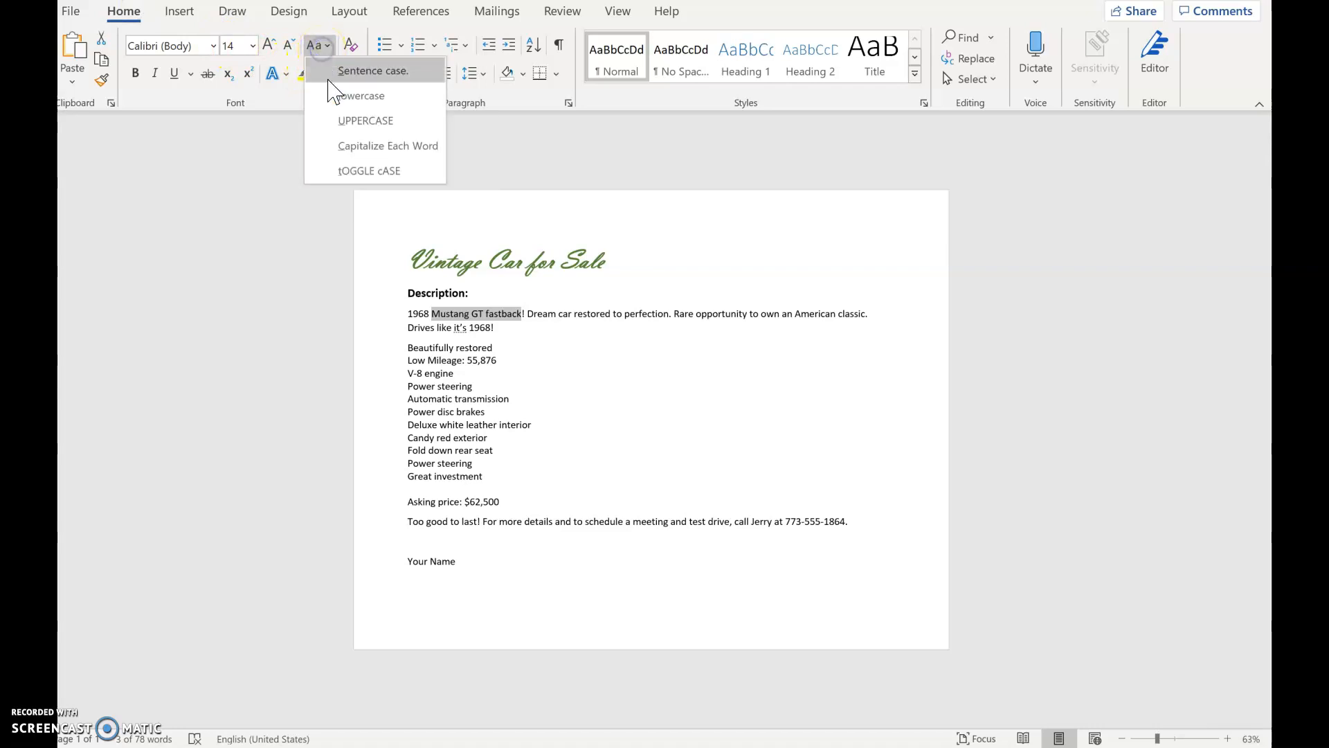
pyautogui.click(350, 120)
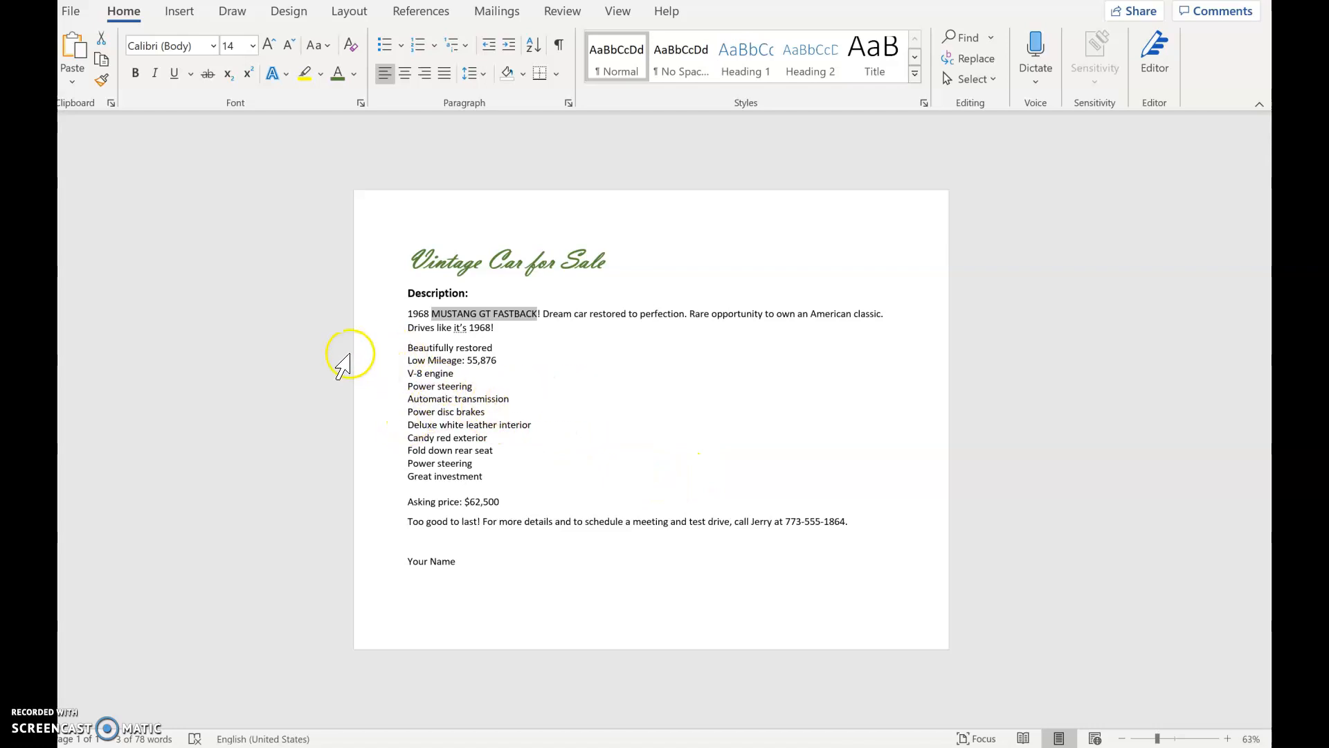
# - Sort the car feature lines, from Beautifully restored to Great investment, as text in ascending order and format them as a bulleted list
pyautogui.moveTo(383, 348); pyautogui.dragTo(400, 476)
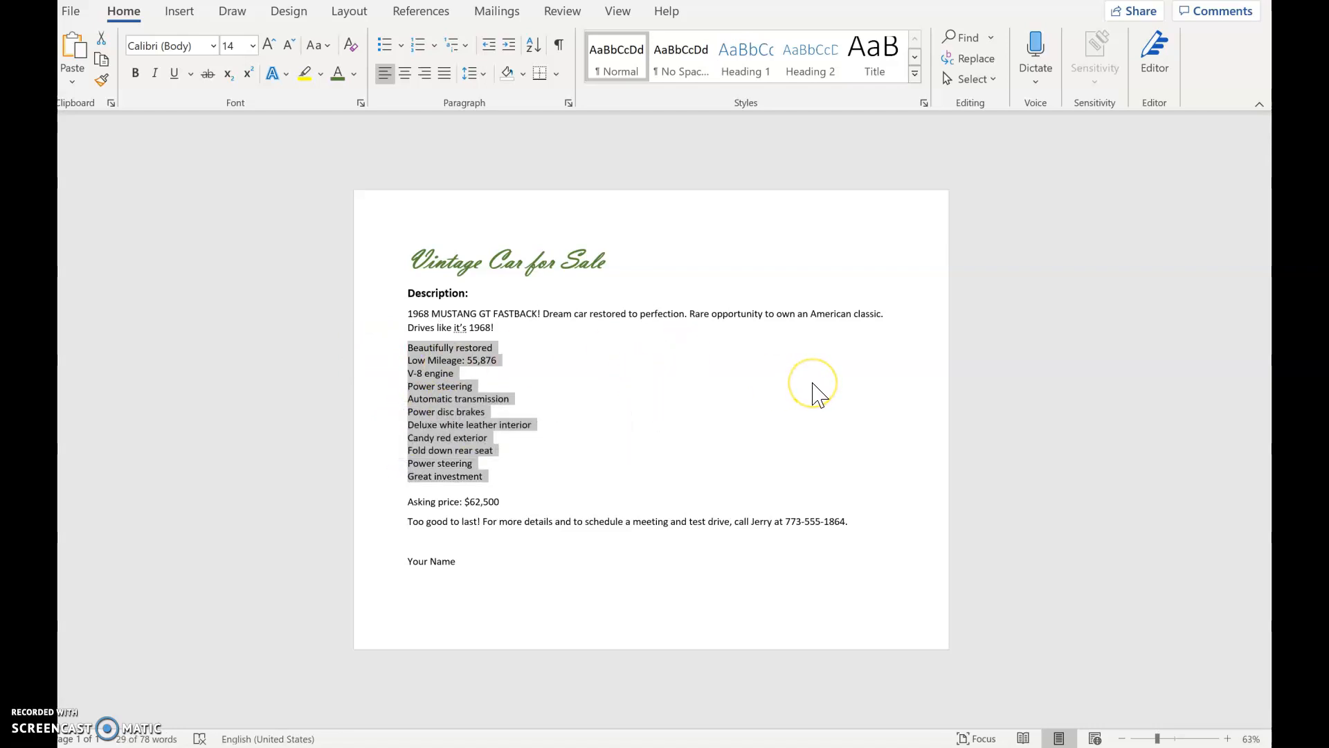
pyautogui.click(534, 48)
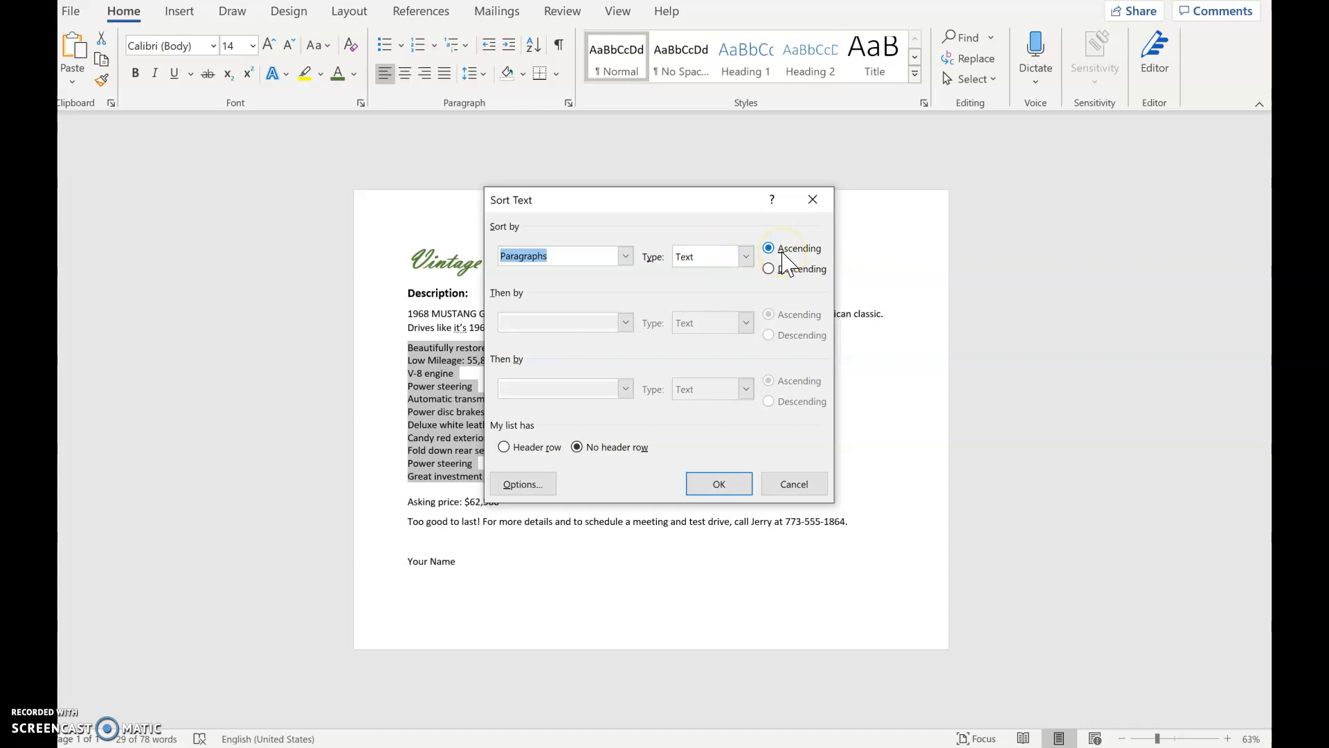
pyautogui.click(717, 483)
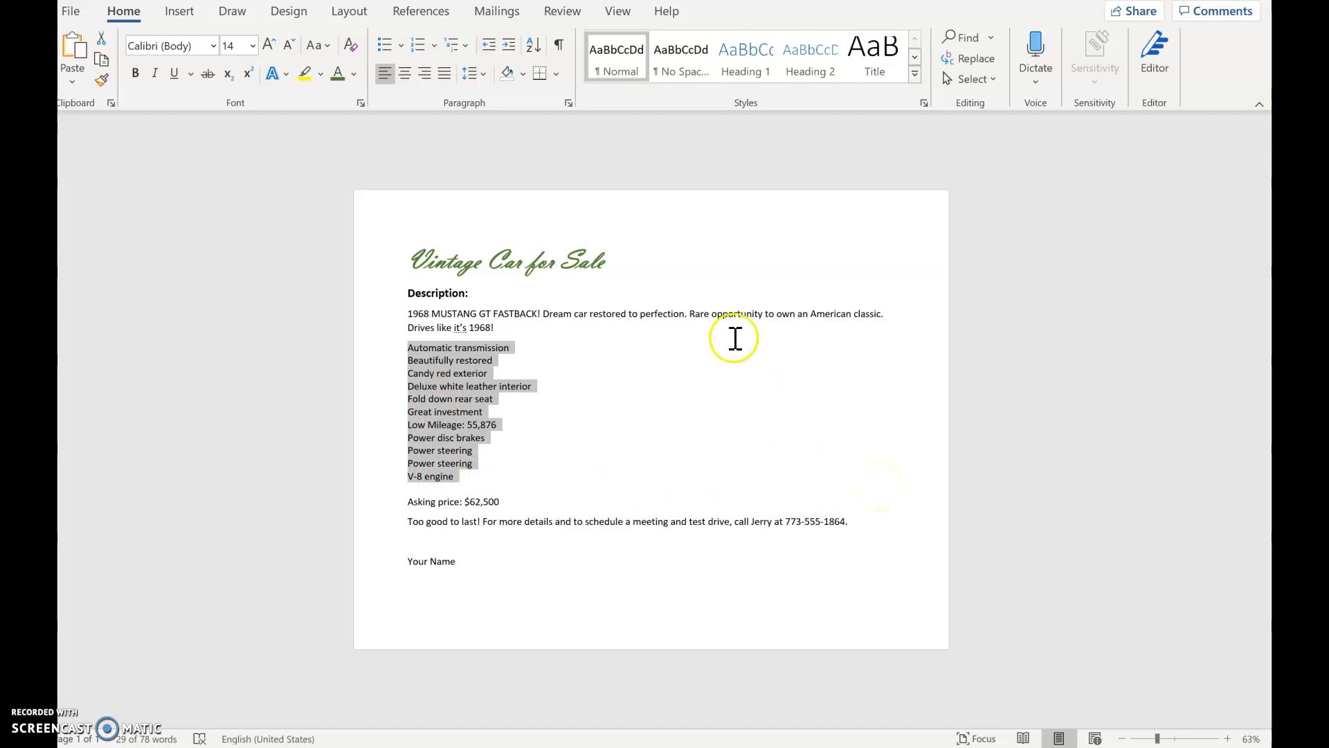
pyautogui.click(385, 49)
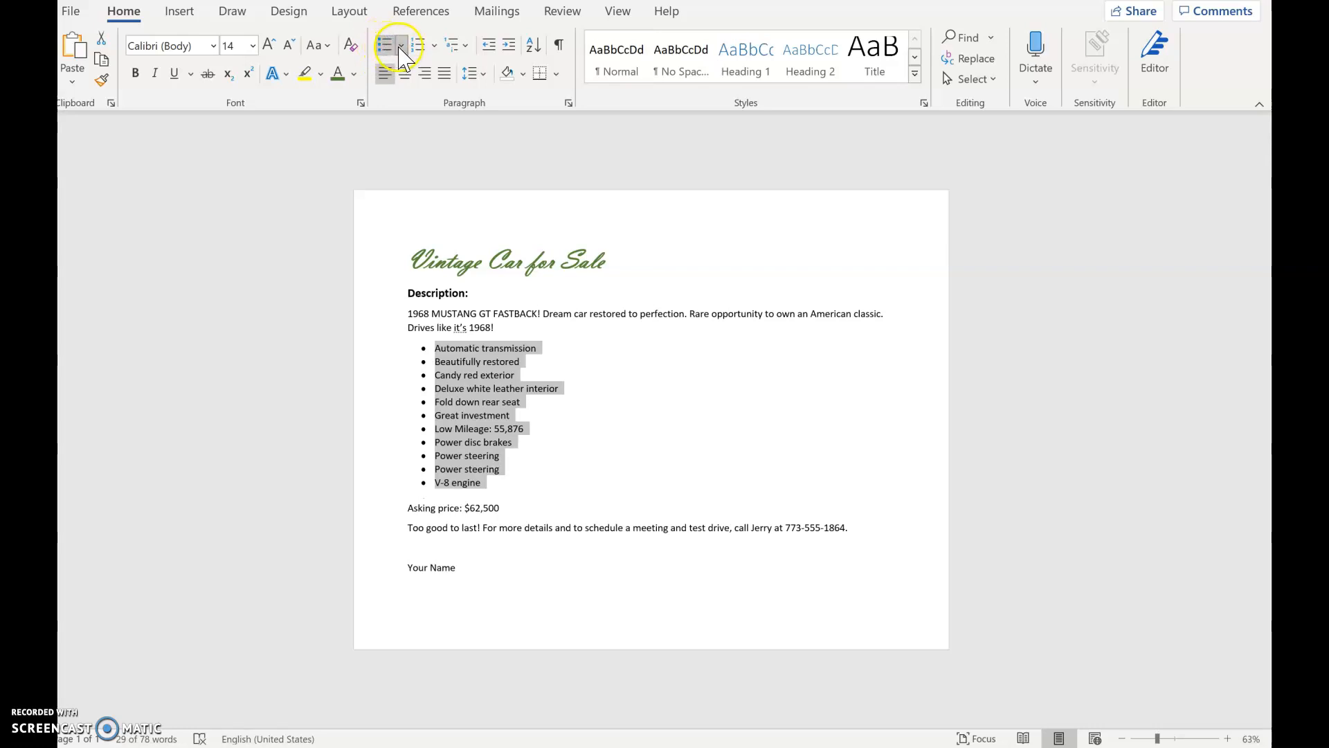
# - Start defining a new picture bullet for the feature list and search Bing images for "mustang logo"
pyautogui.click(403, 46)
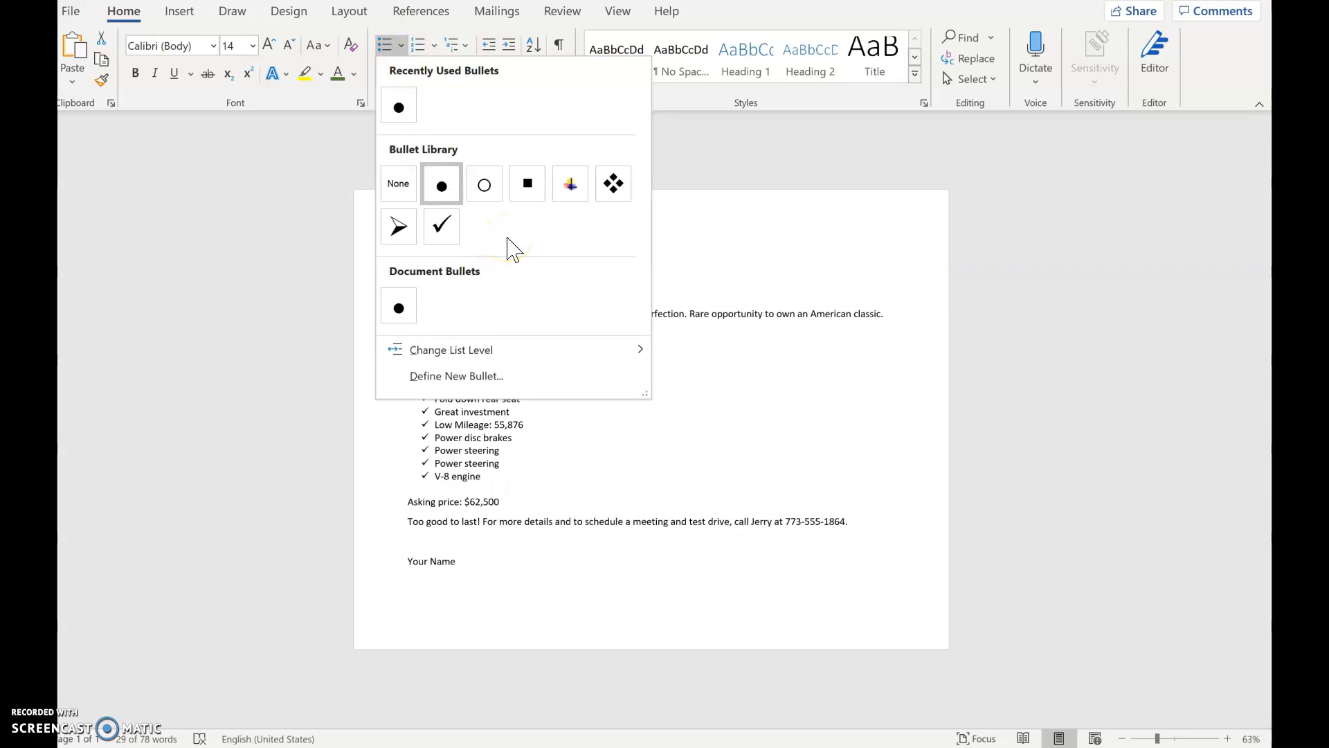
pyautogui.click(467, 377)
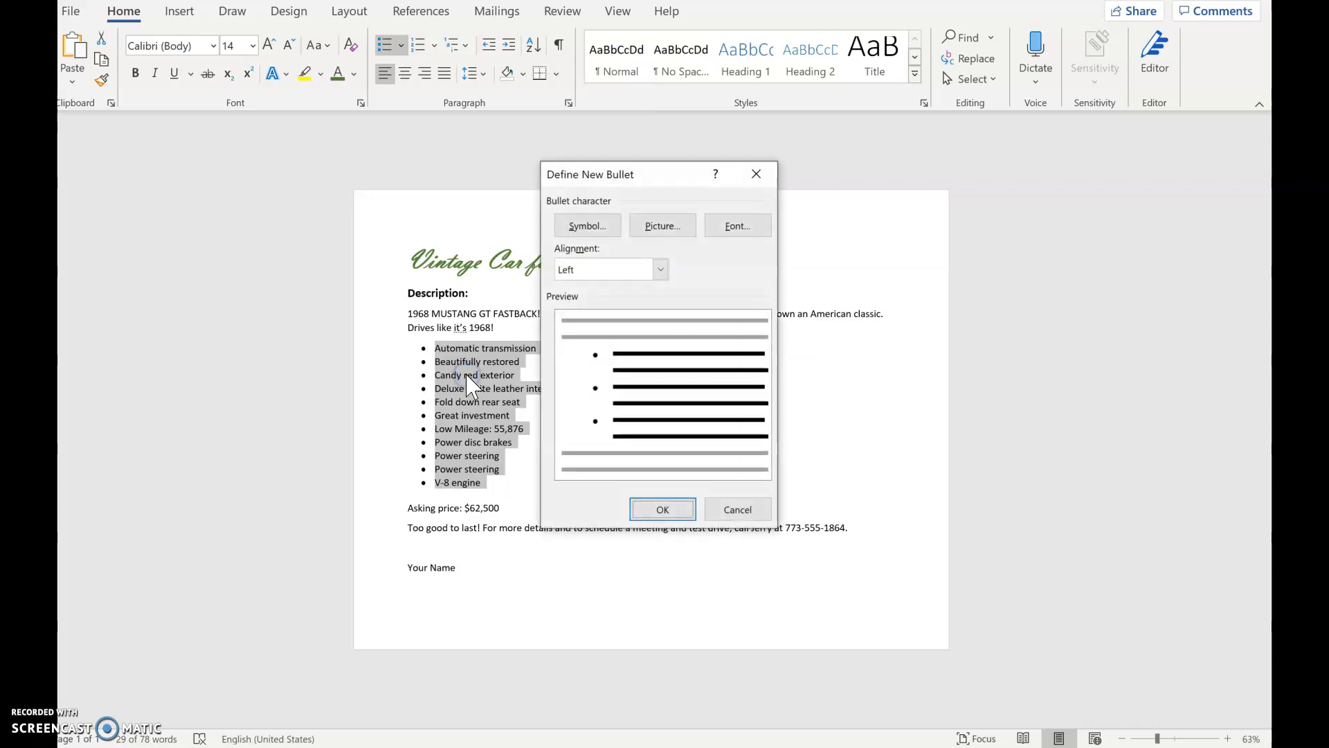
pyautogui.click(660, 225)
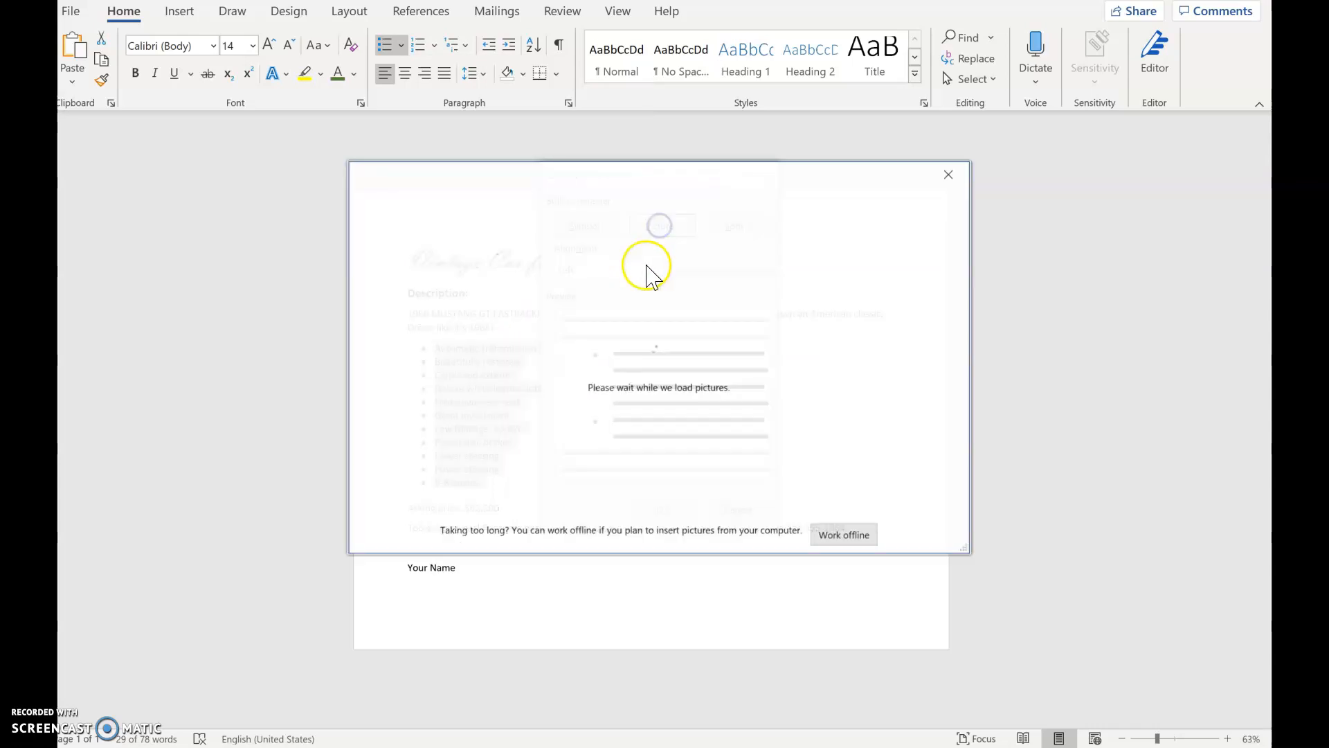
pyautogui.click(773, 321)
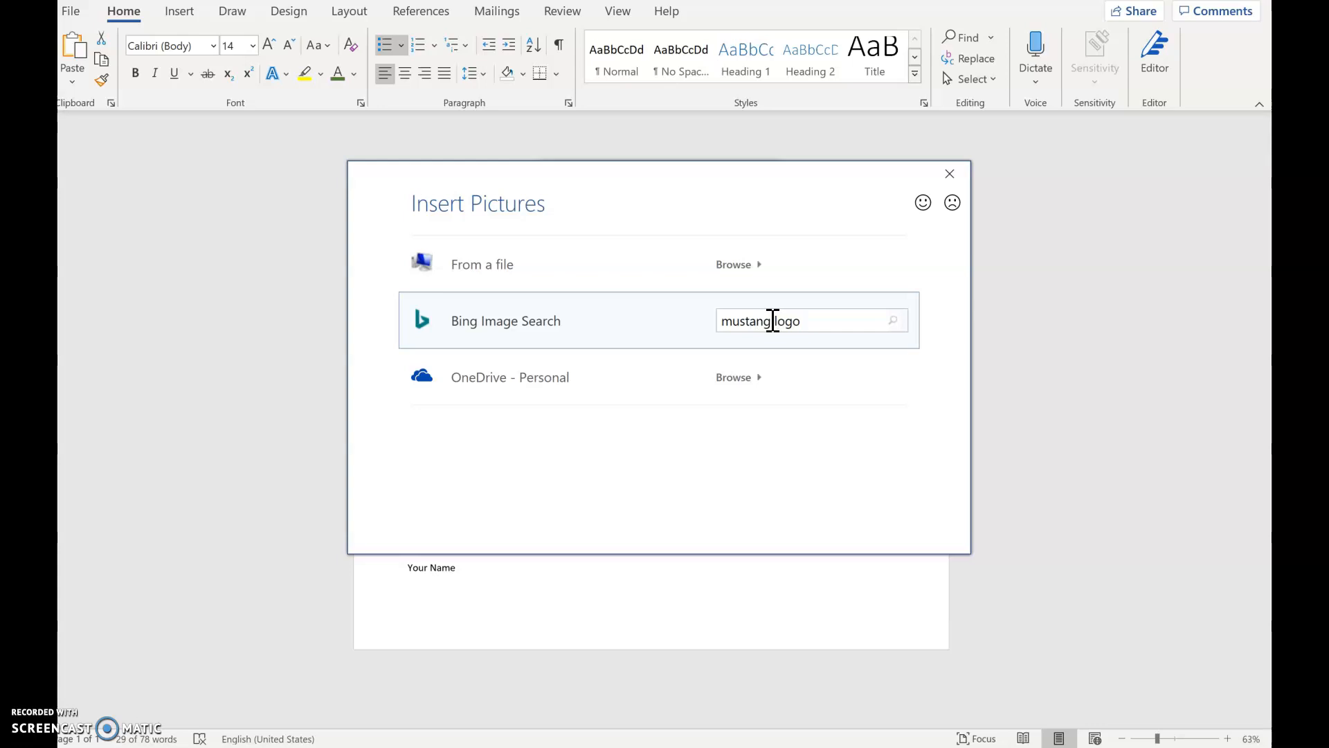
pyautogui.press('Return')
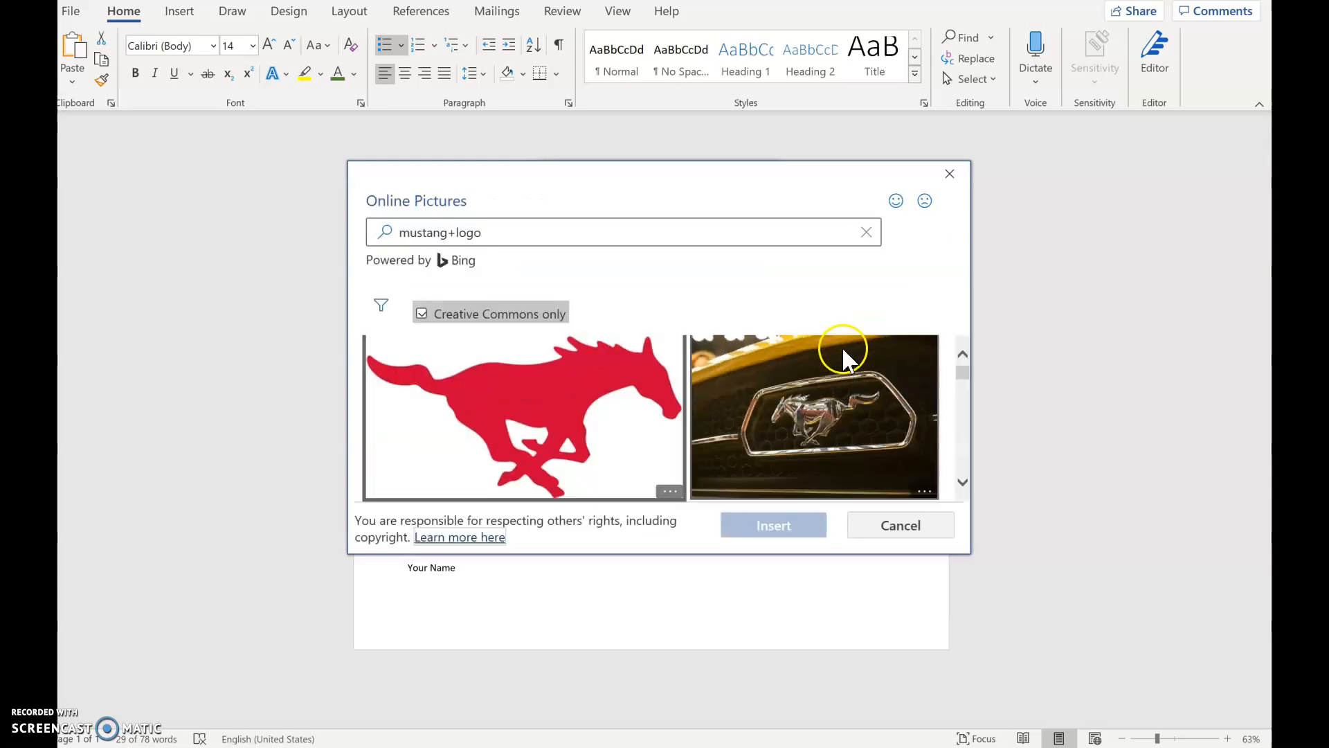
# - Insert the black-and-white running horse logo from the image results as the picture bullet and apply it to the feature list
pyautogui.scroll(-5, 633, 451)
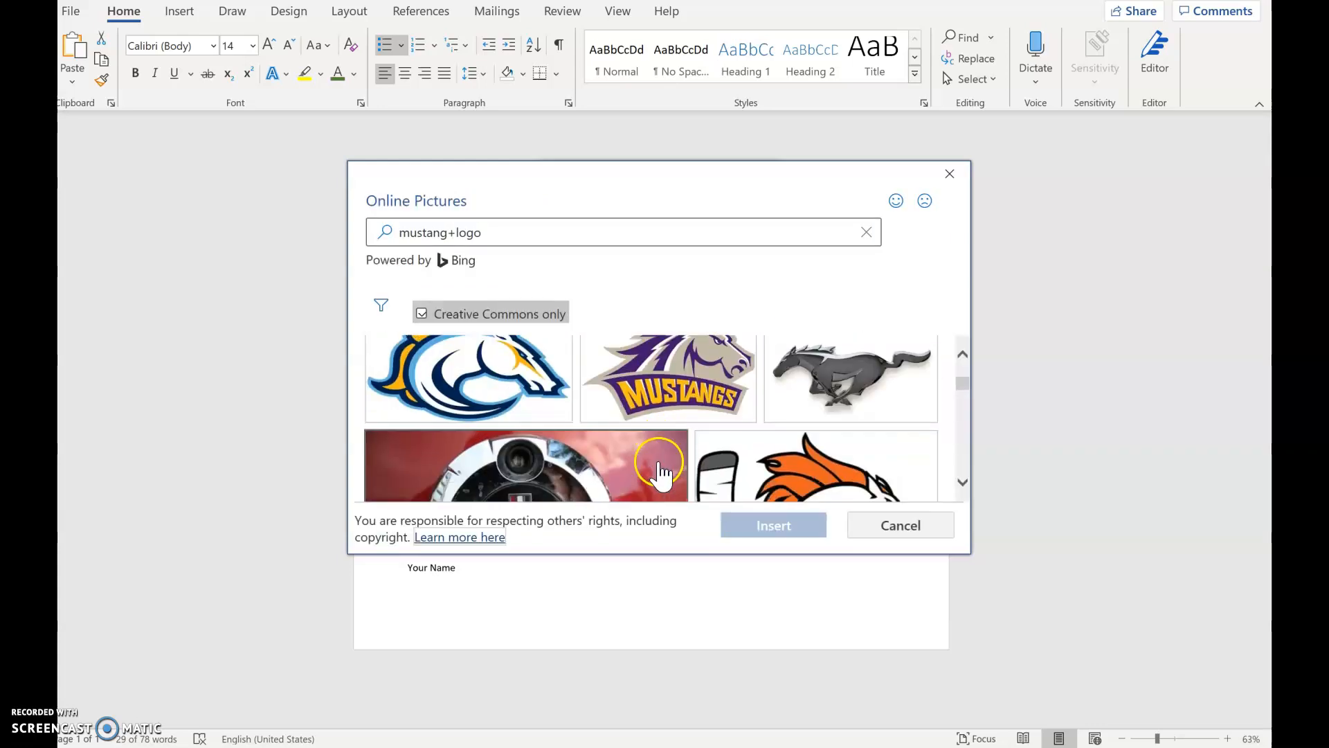
pyautogui.scroll(-6, 692, 478)
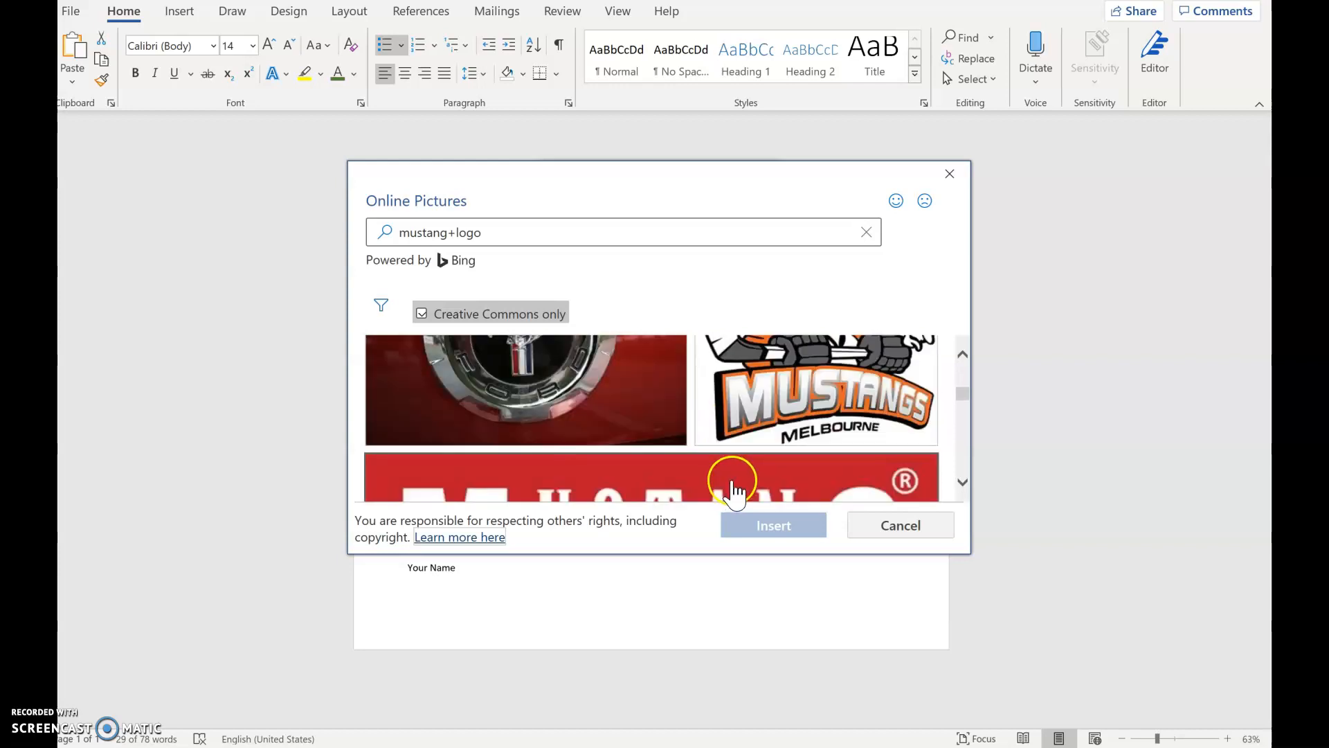
pyautogui.scroll(-5, 736, 491)
pyautogui.scroll(2, 742, 490)
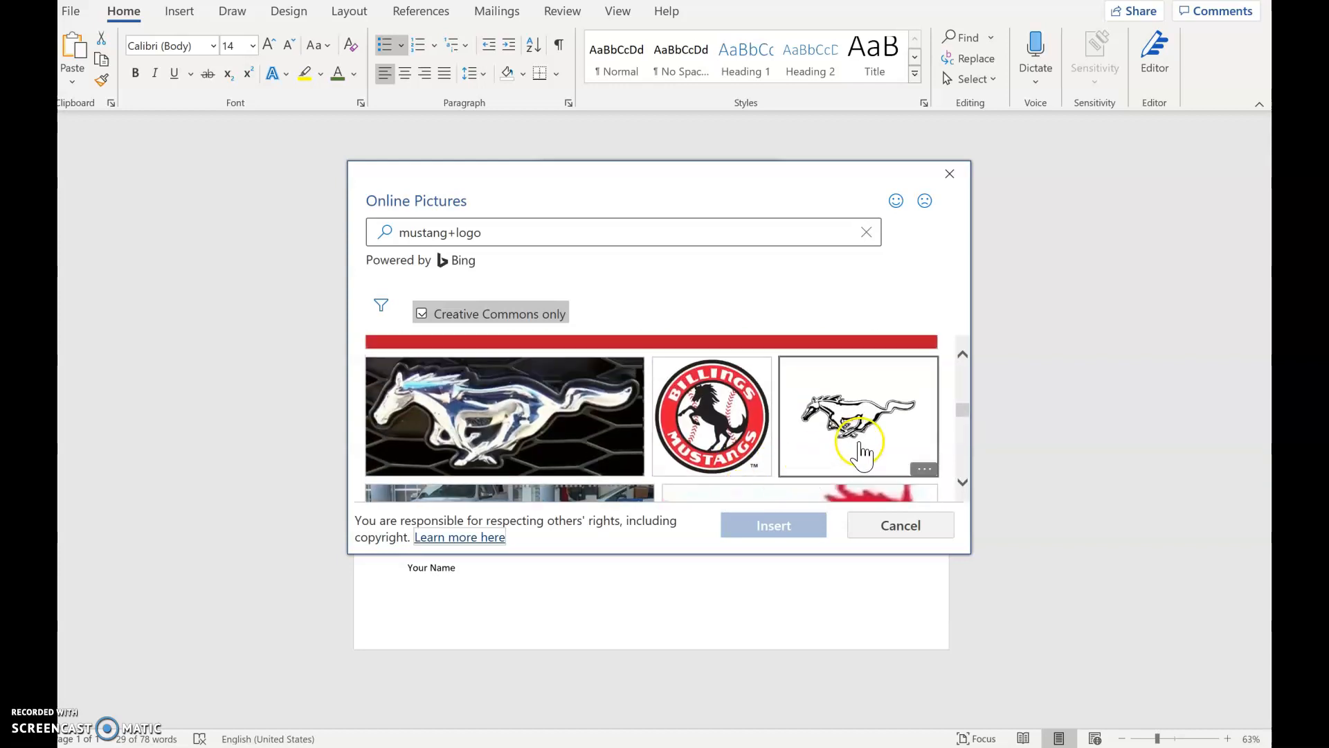
pyautogui.click(859, 441)
pyautogui.click(791, 529)
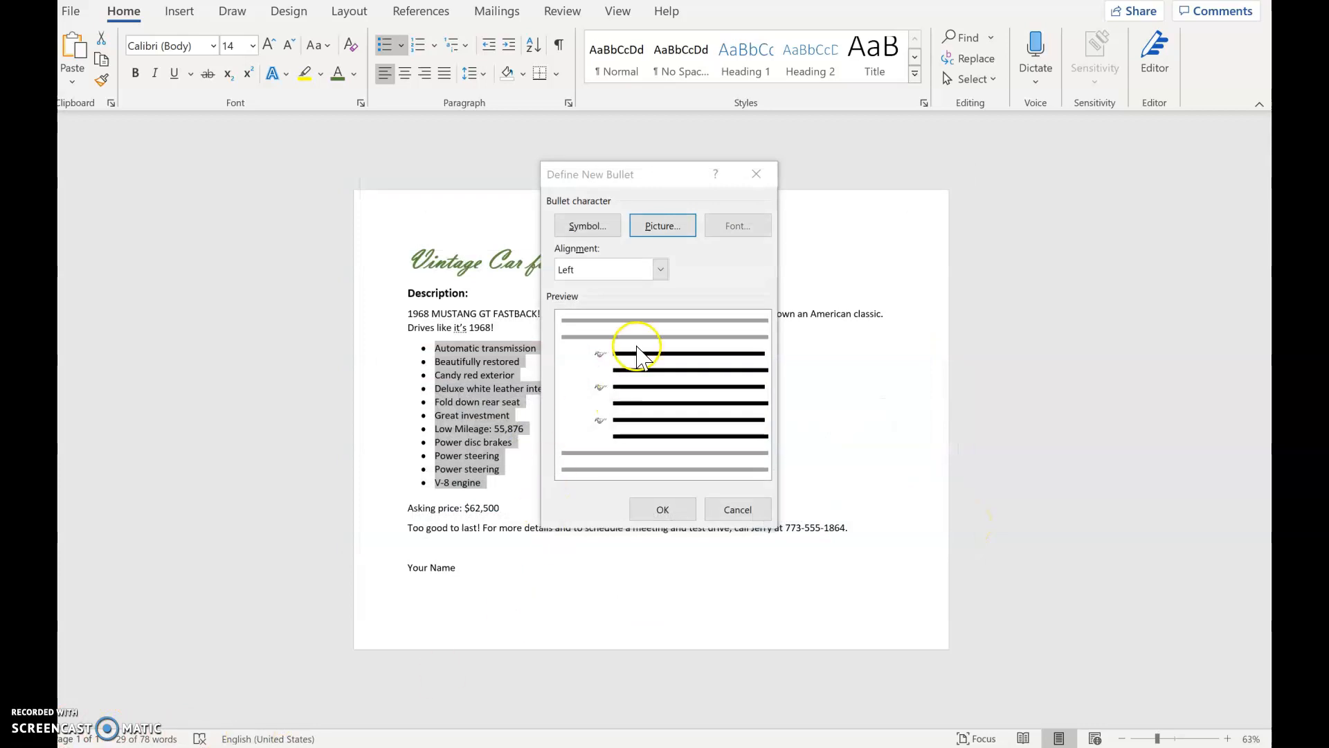
pyautogui.click(661, 510)
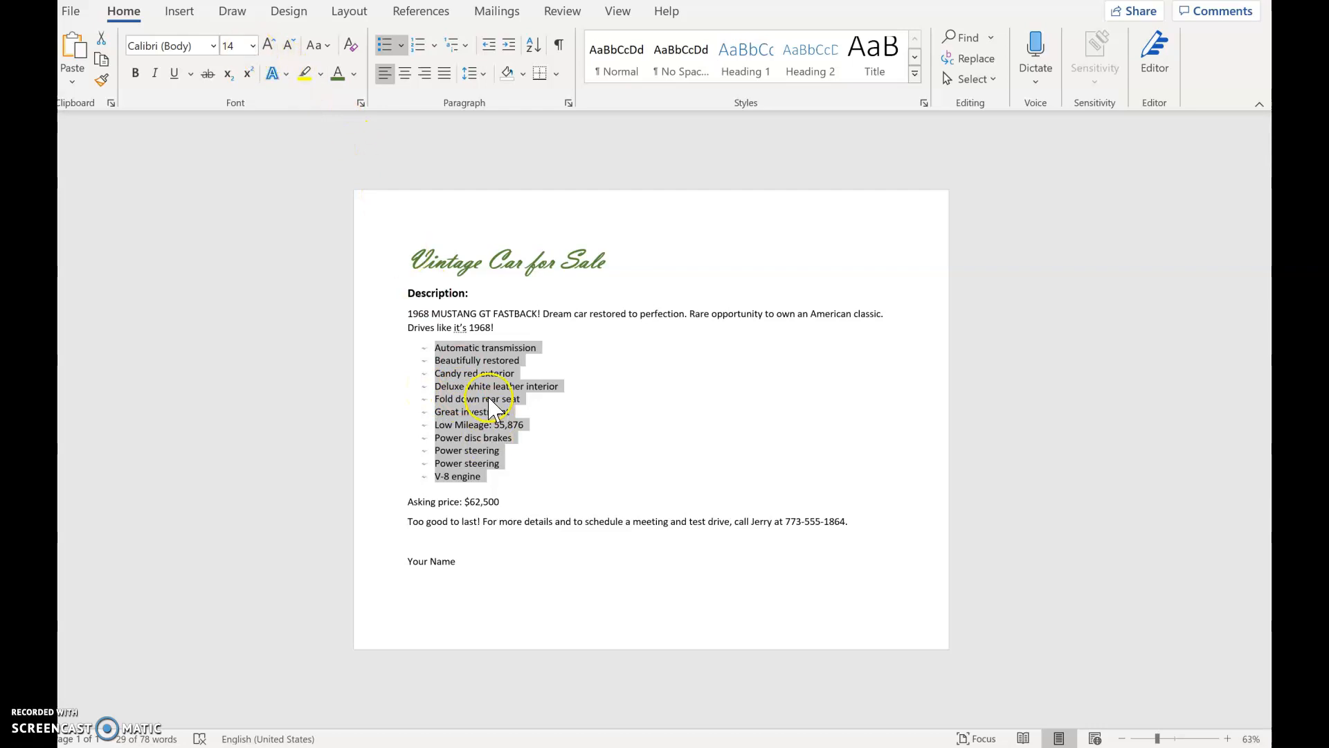
# - Set the size of the list's picture bullets to 20 points
pyautogui.click(425, 388)
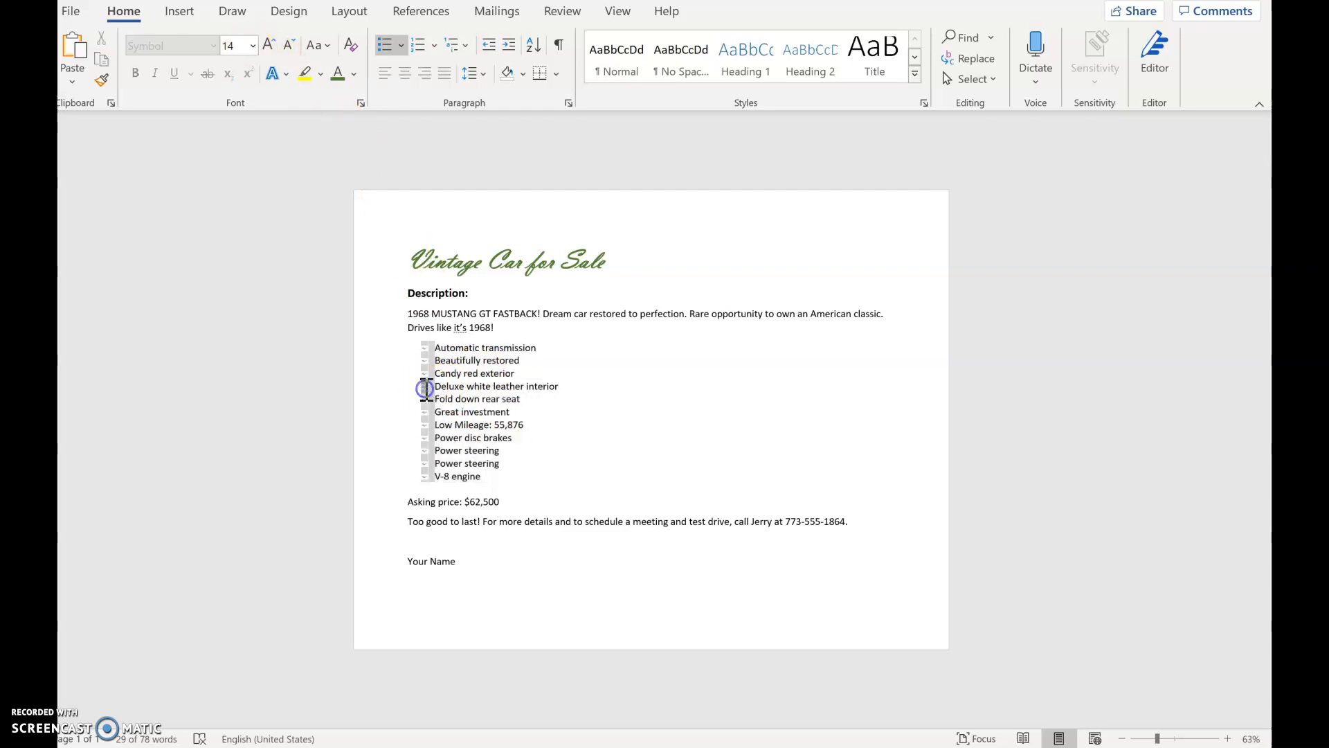
pyautogui.click(253, 46)
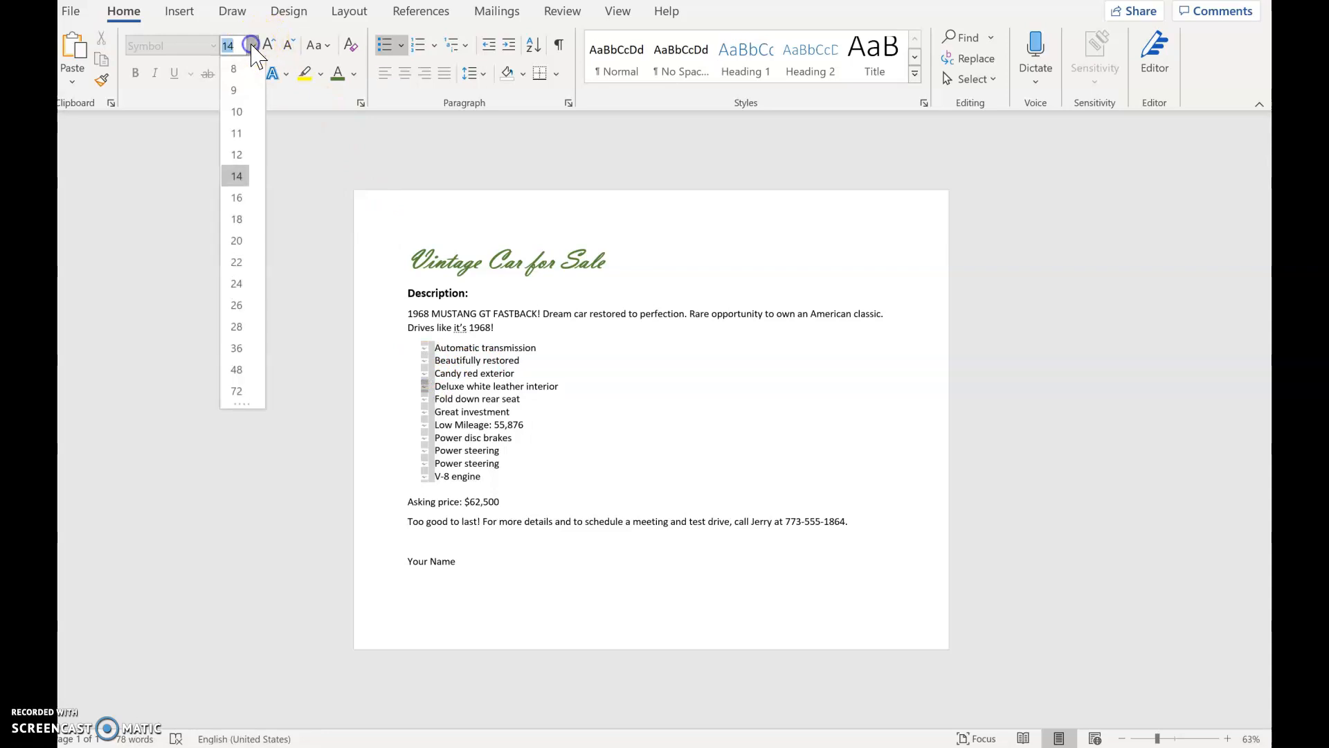
pyautogui.click(236, 242)
pyautogui.click(544, 422)
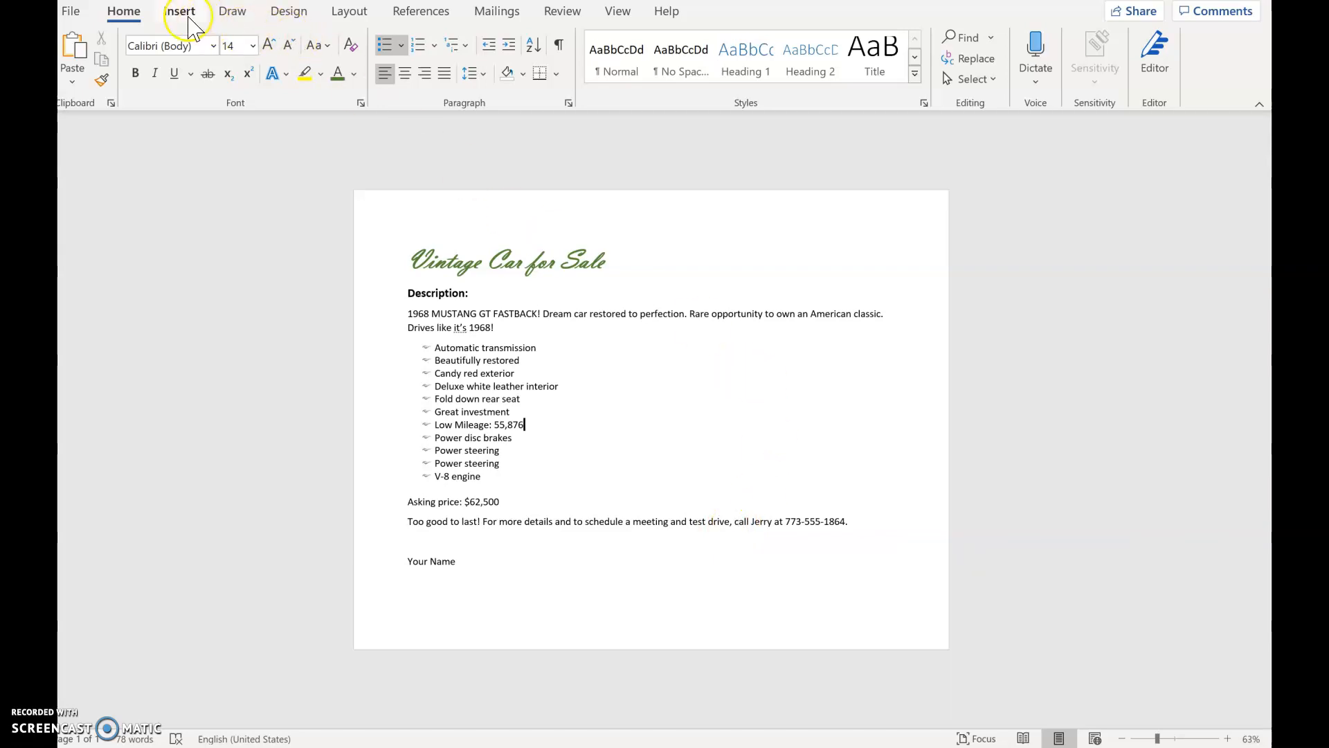
# - Set up a custom picture watermark for the page and search Bing images for "mustang" as its picture
pyautogui.click(290, 15)
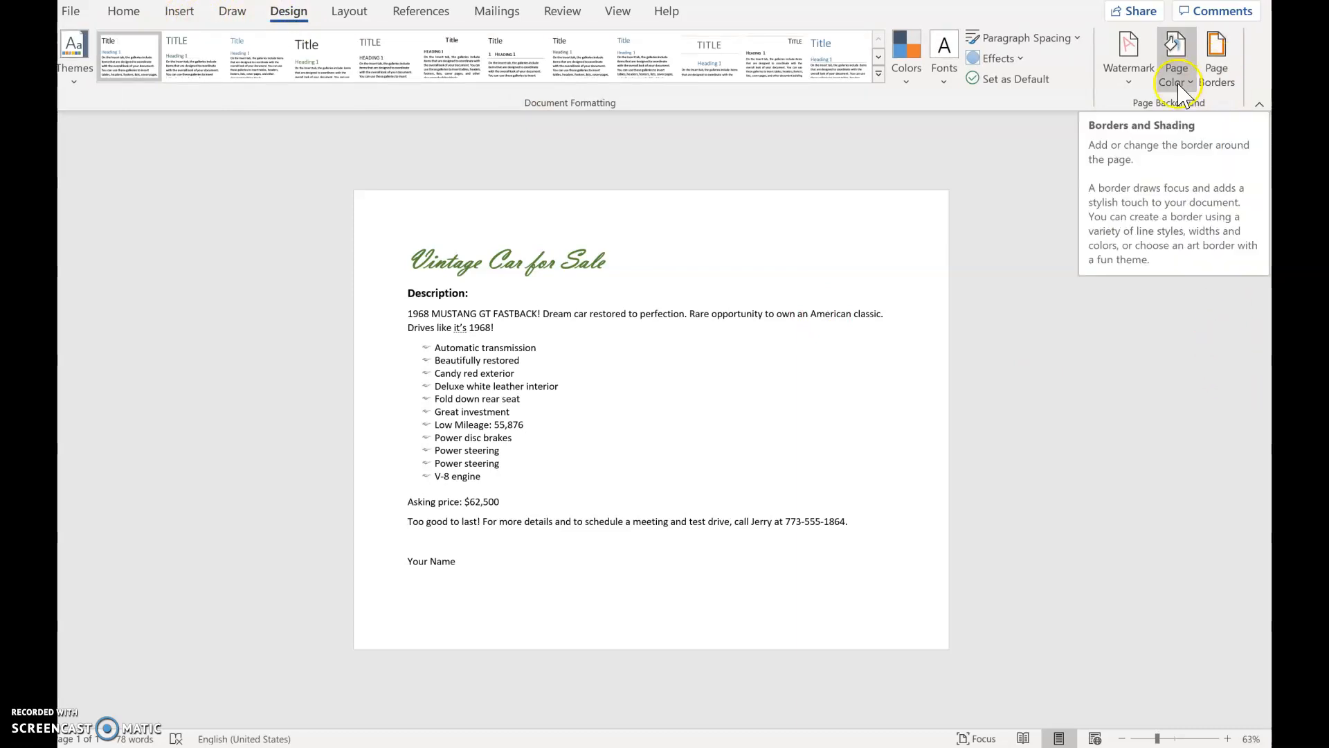
pyautogui.click(1134, 68)
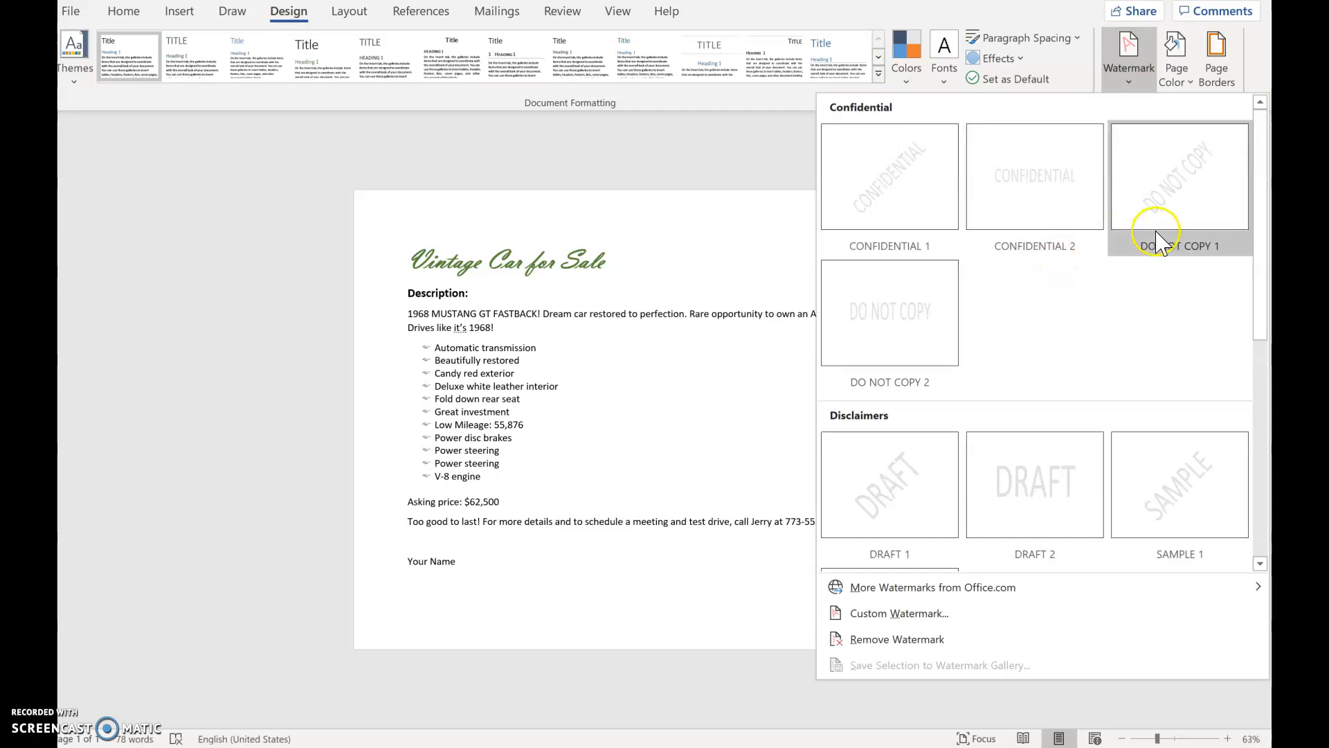
pyautogui.moveTo(1259, 282); pyautogui.dragTo(1261, 365)
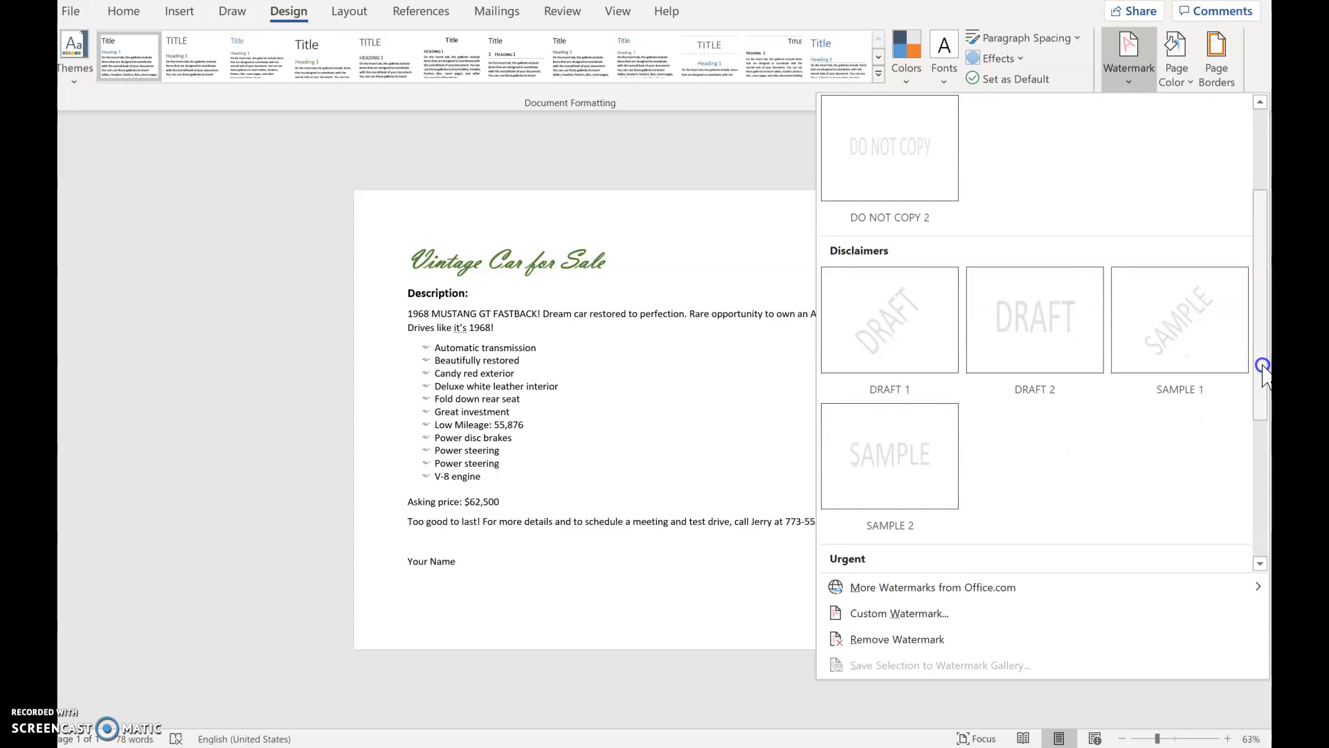
pyautogui.click(931, 617)
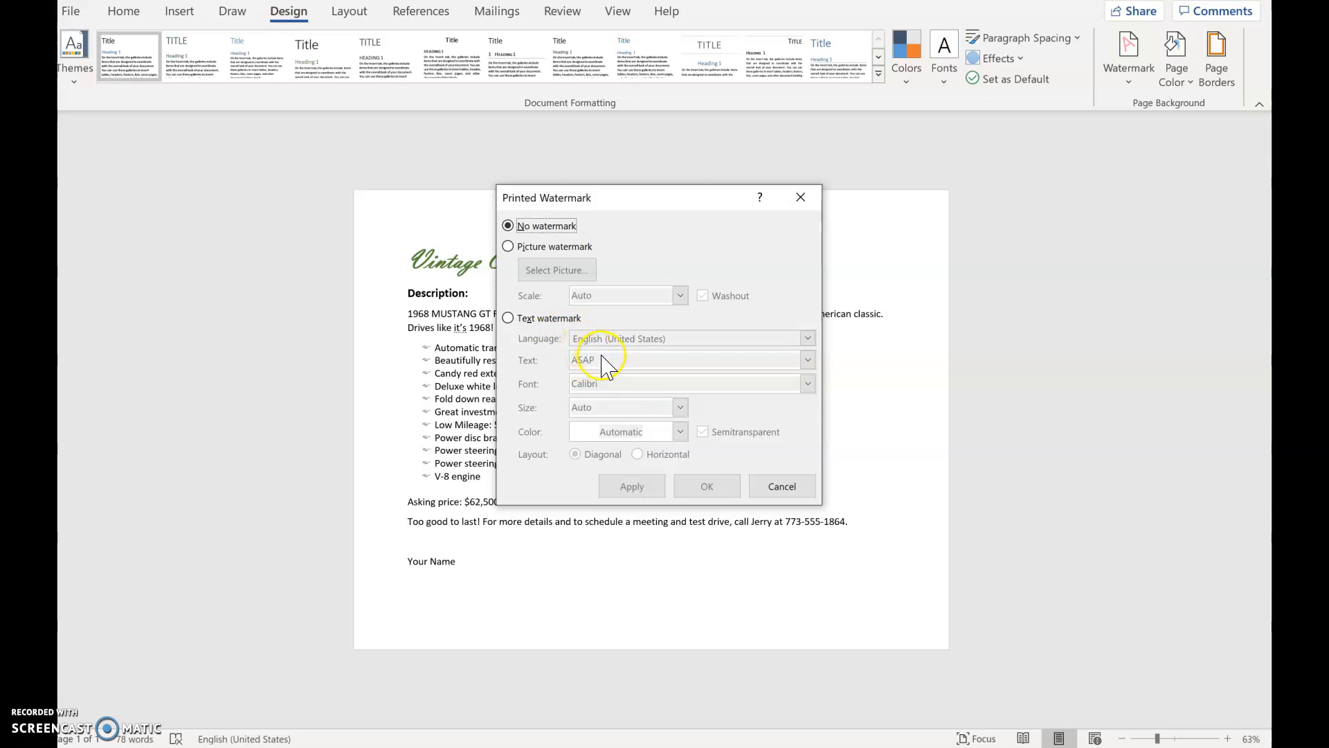
pyautogui.click(508, 247)
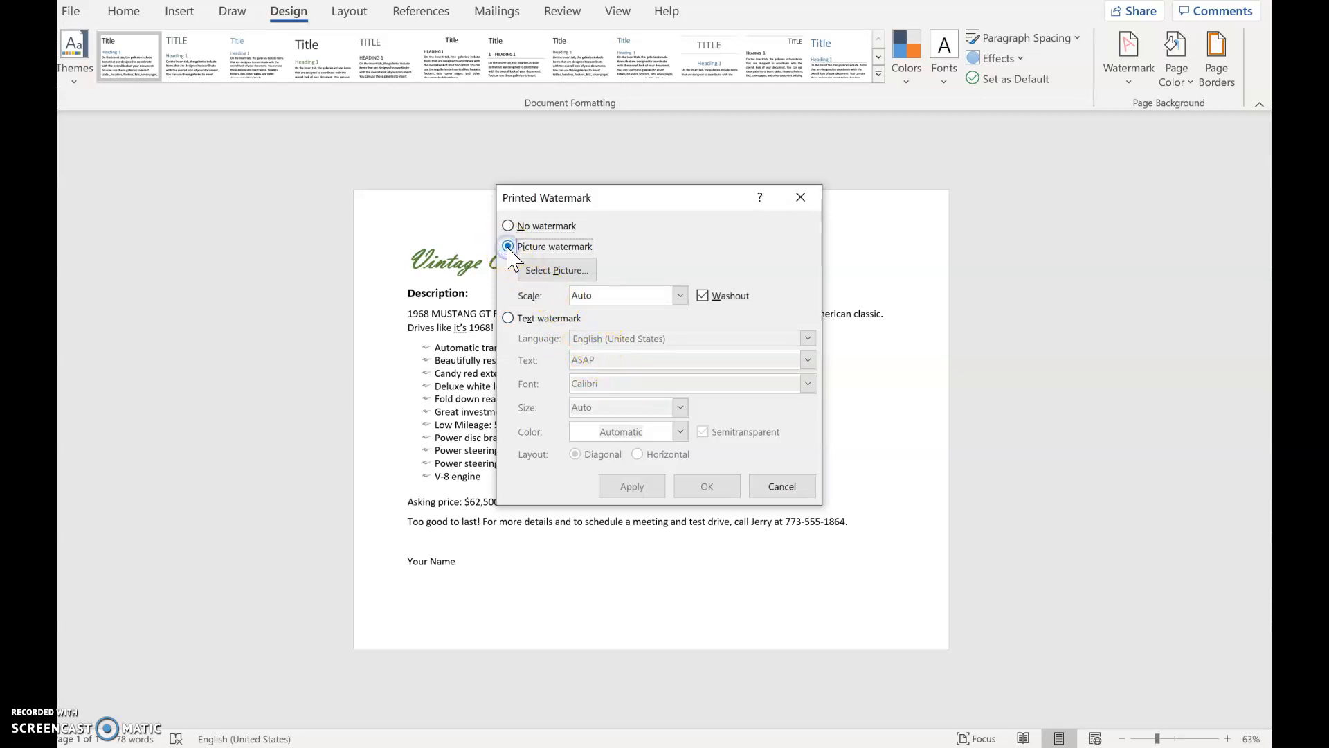
pyautogui.click(551, 270)
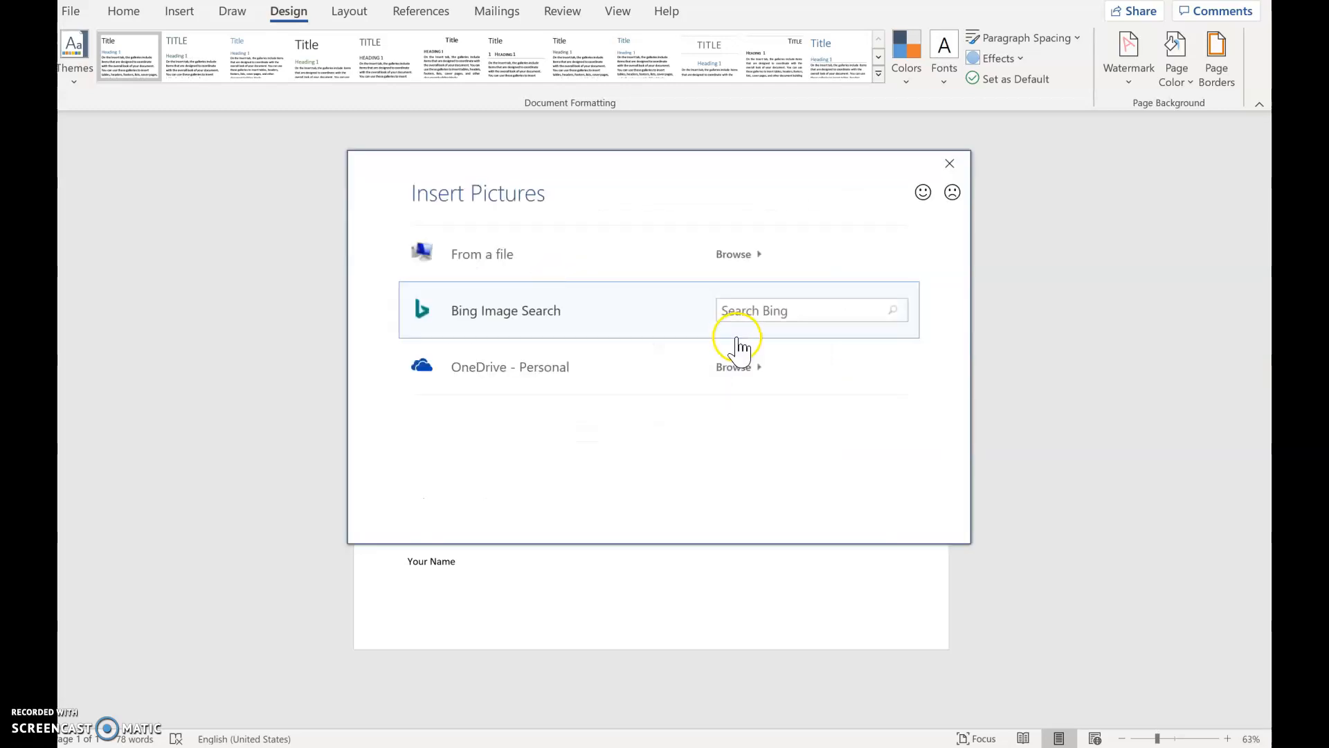
pyautogui.click(793, 308)
pyautogui.press('Return')
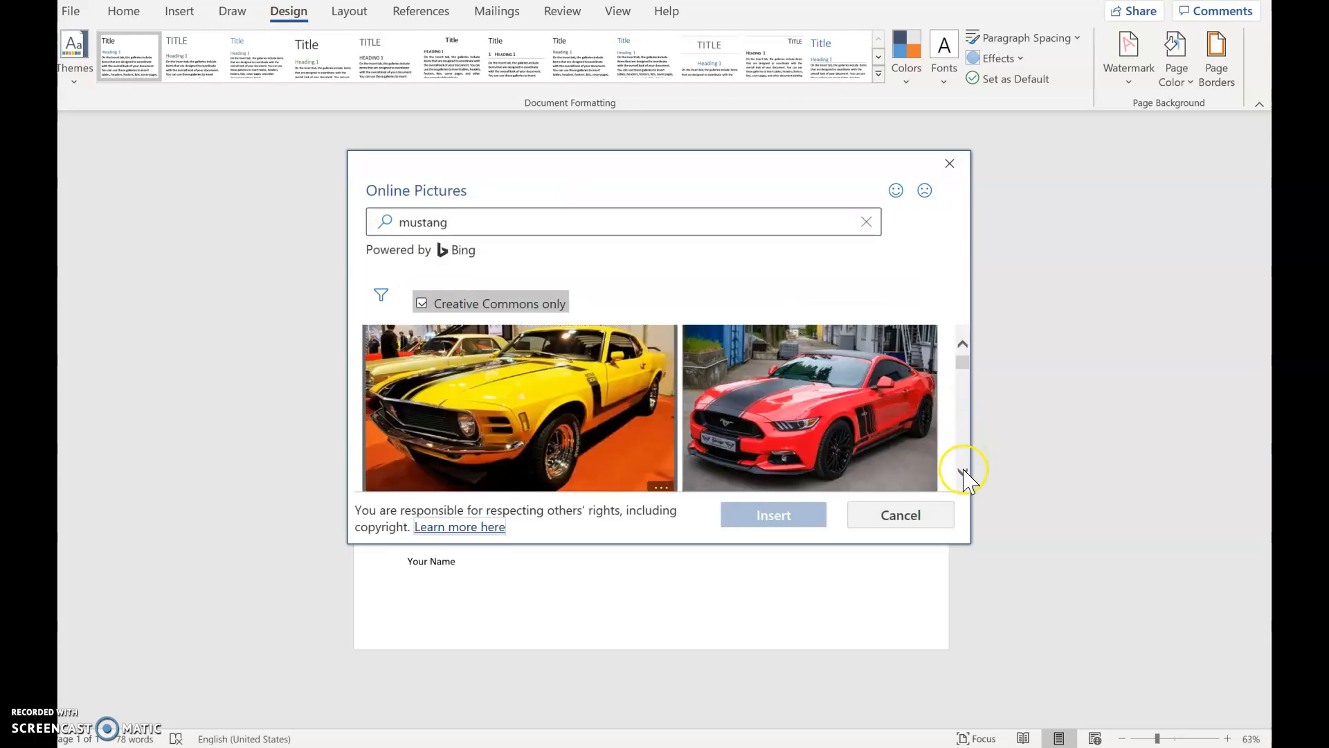
# - Choose the red Mustang with black stripes on a white background from the image results as the watermark picture
pyautogui.click(964, 473)
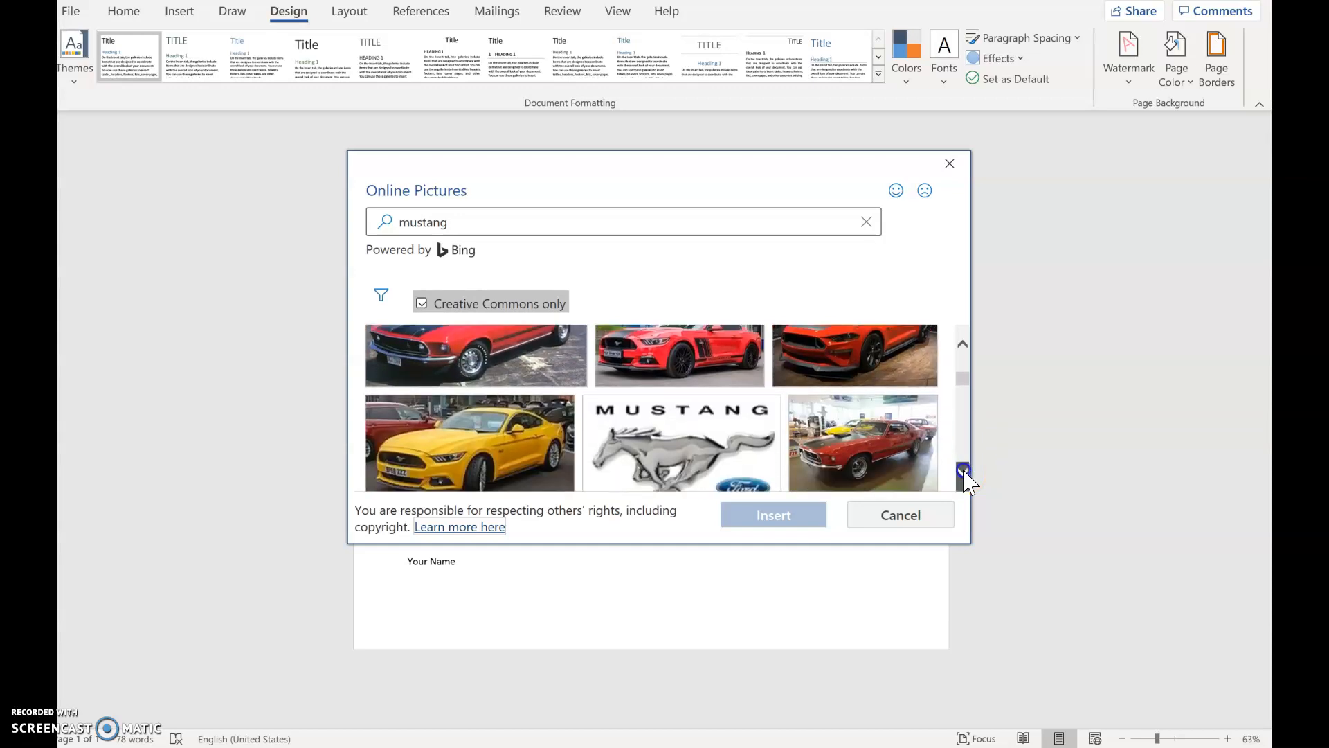
pyautogui.click(964, 472)
pyautogui.click(964, 472)
pyautogui.click(964, 473)
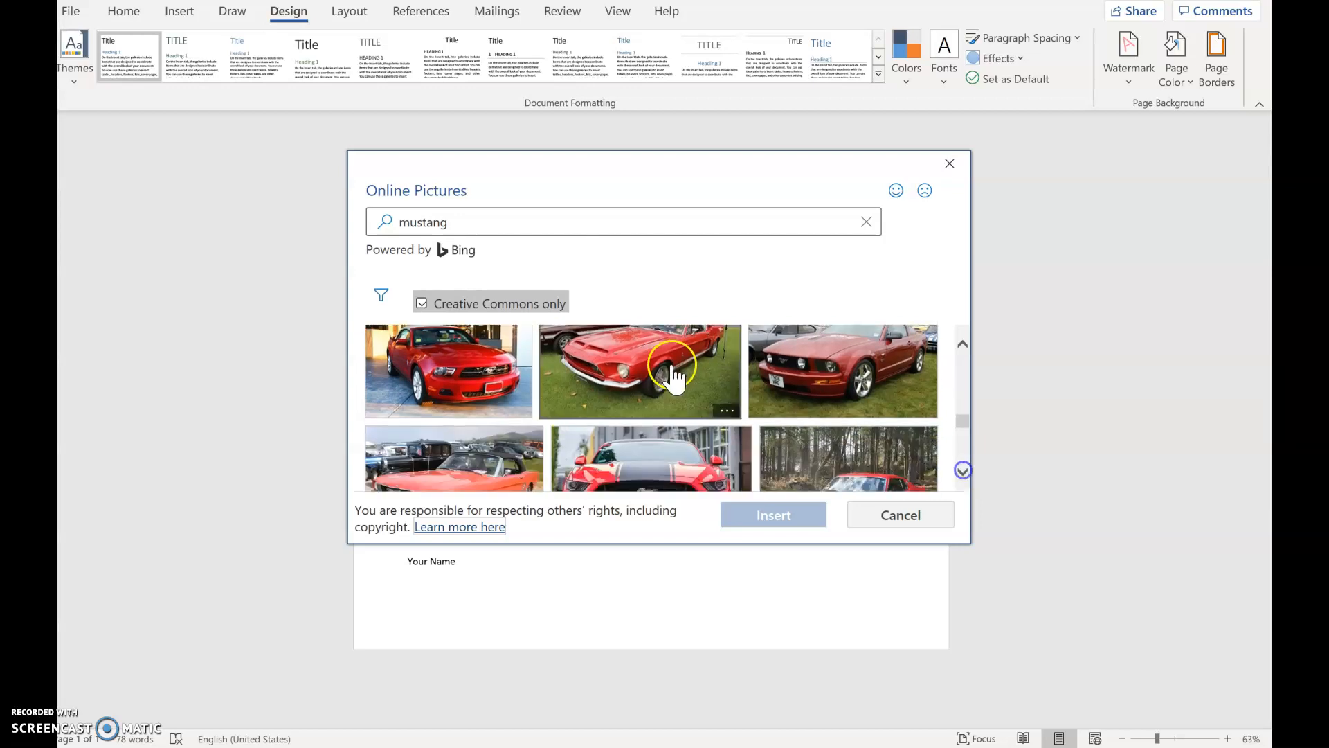
pyautogui.click(962, 473)
pyautogui.click(962, 475)
pyautogui.click(963, 473)
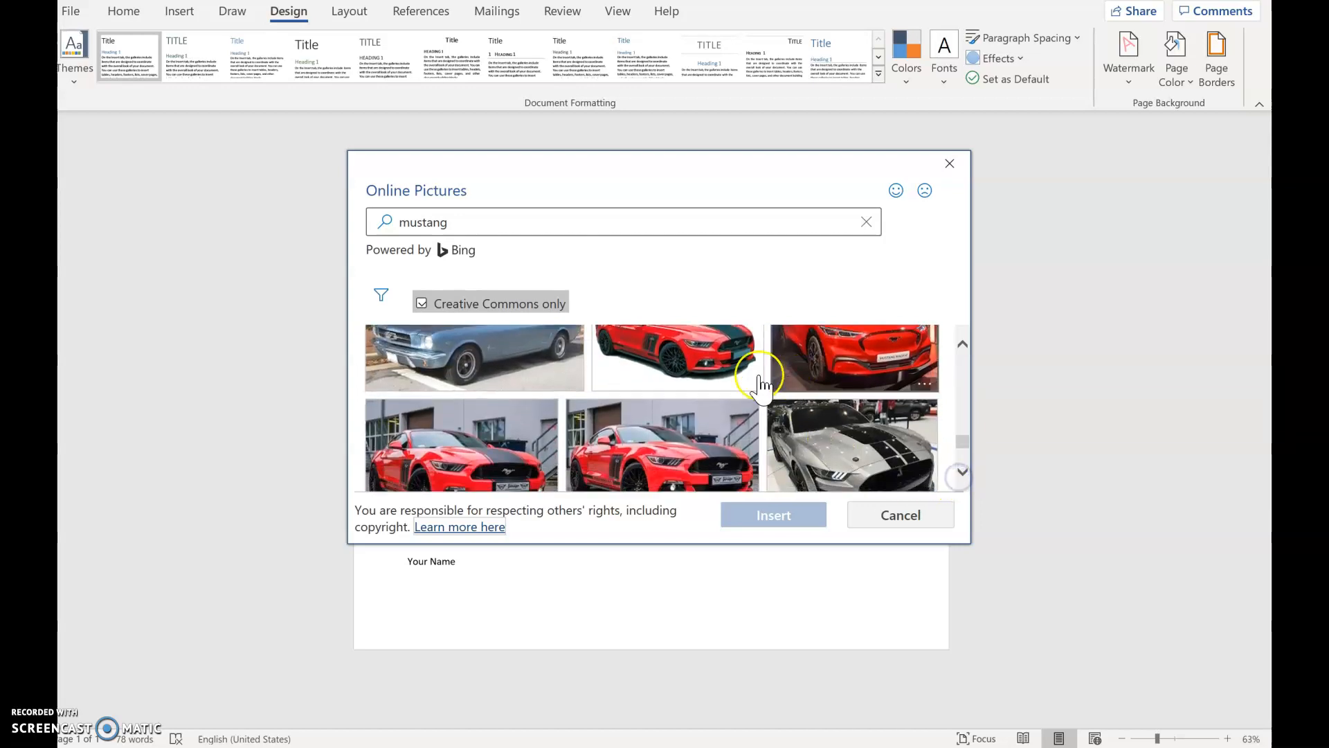
pyautogui.click(692, 374)
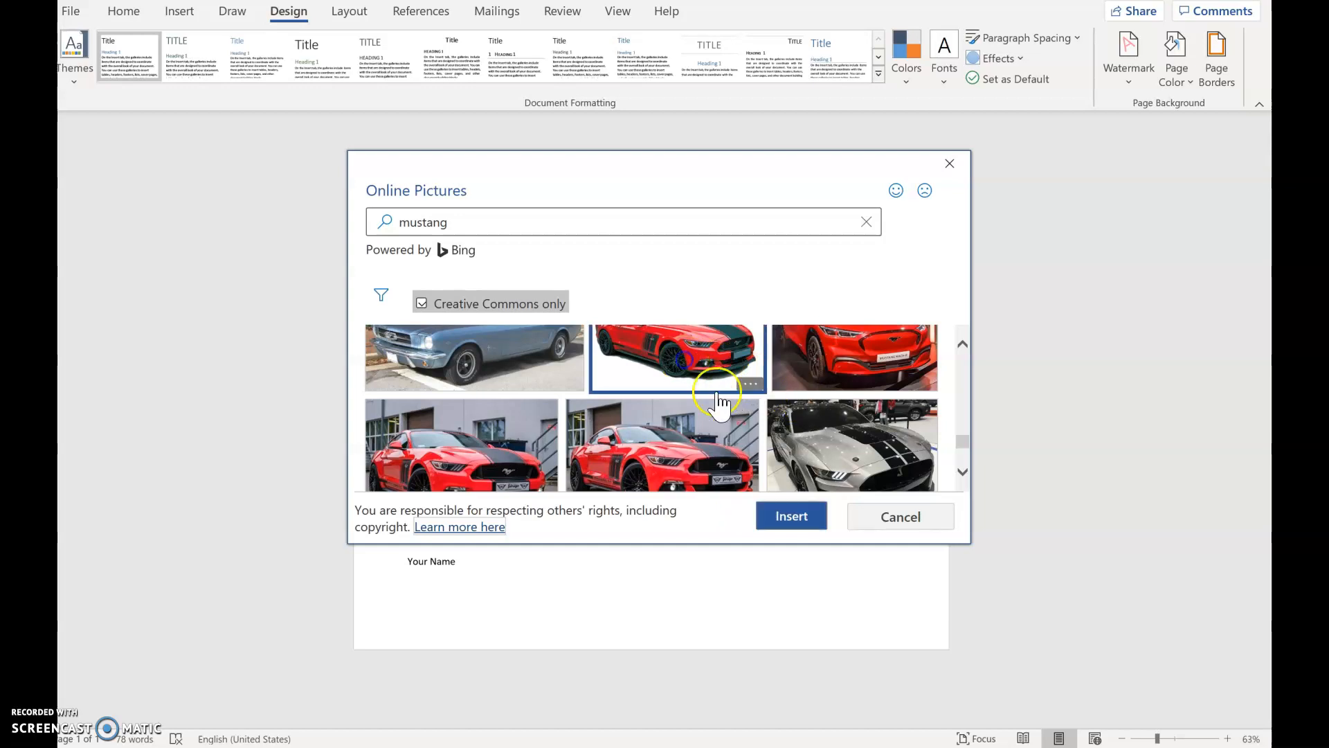
pyautogui.click(804, 533)
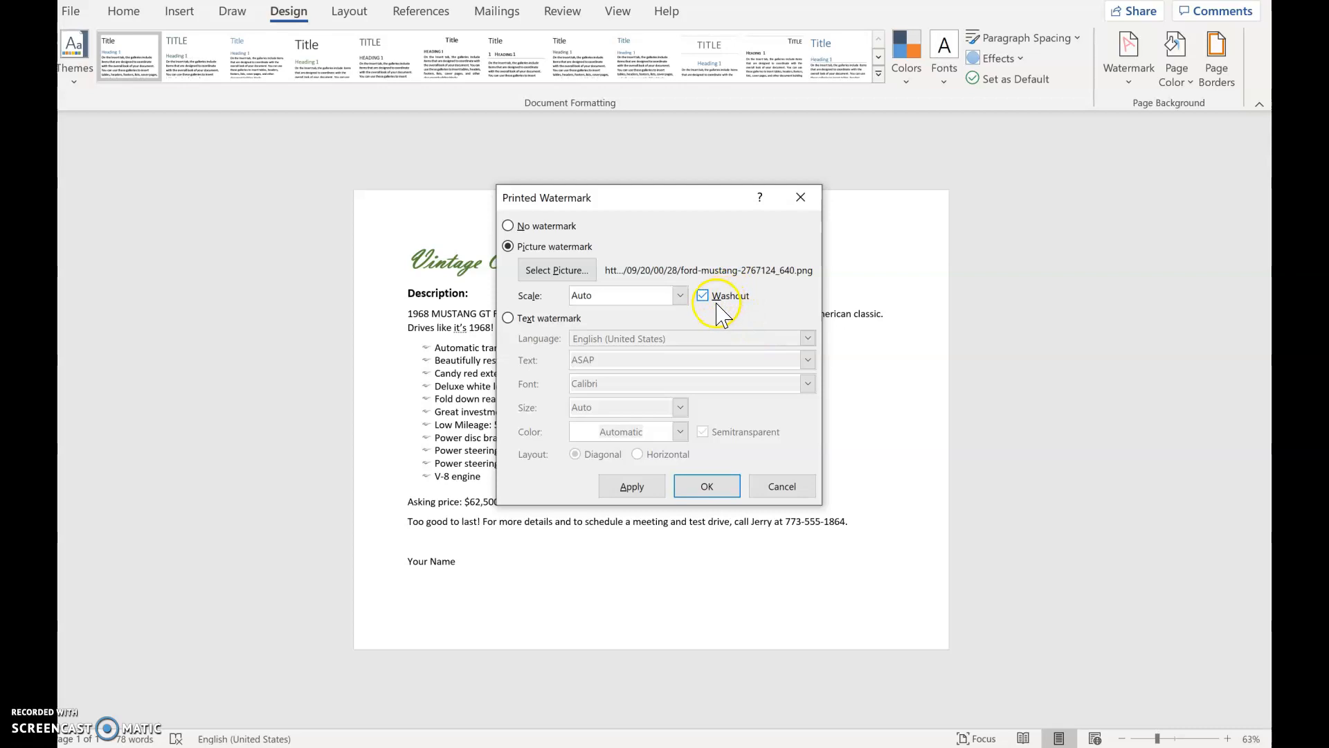
# - Apply the picture watermark to the page, and reapply it with the Washout effect turned off
pyautogui.moveTo(689, 197); pyautogui.dragTo(329, 156)
pyautogui.click(272, 448)
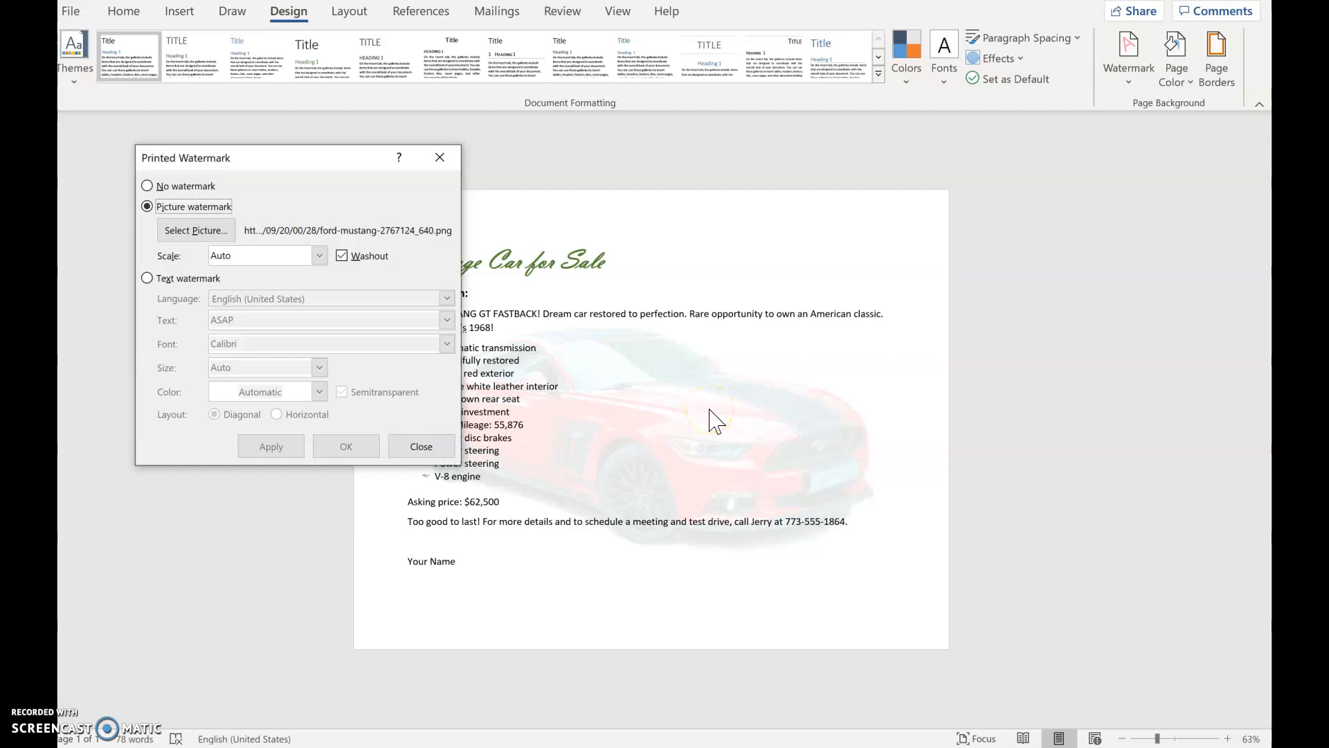
pyautogui.click(341, 257)
pyautogui.click(291, 449)
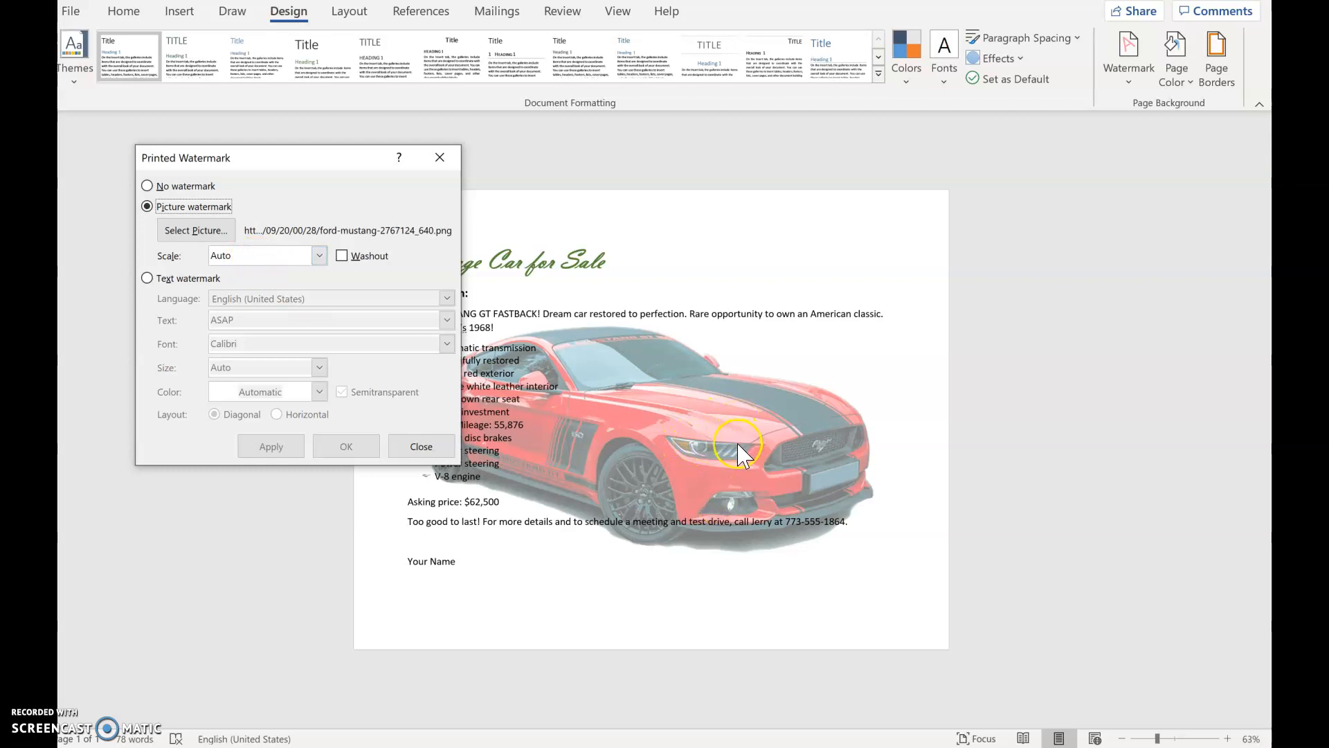
# - Try the picture watermark at a scale of 500% on the page
pyautogui.click(319, 256)
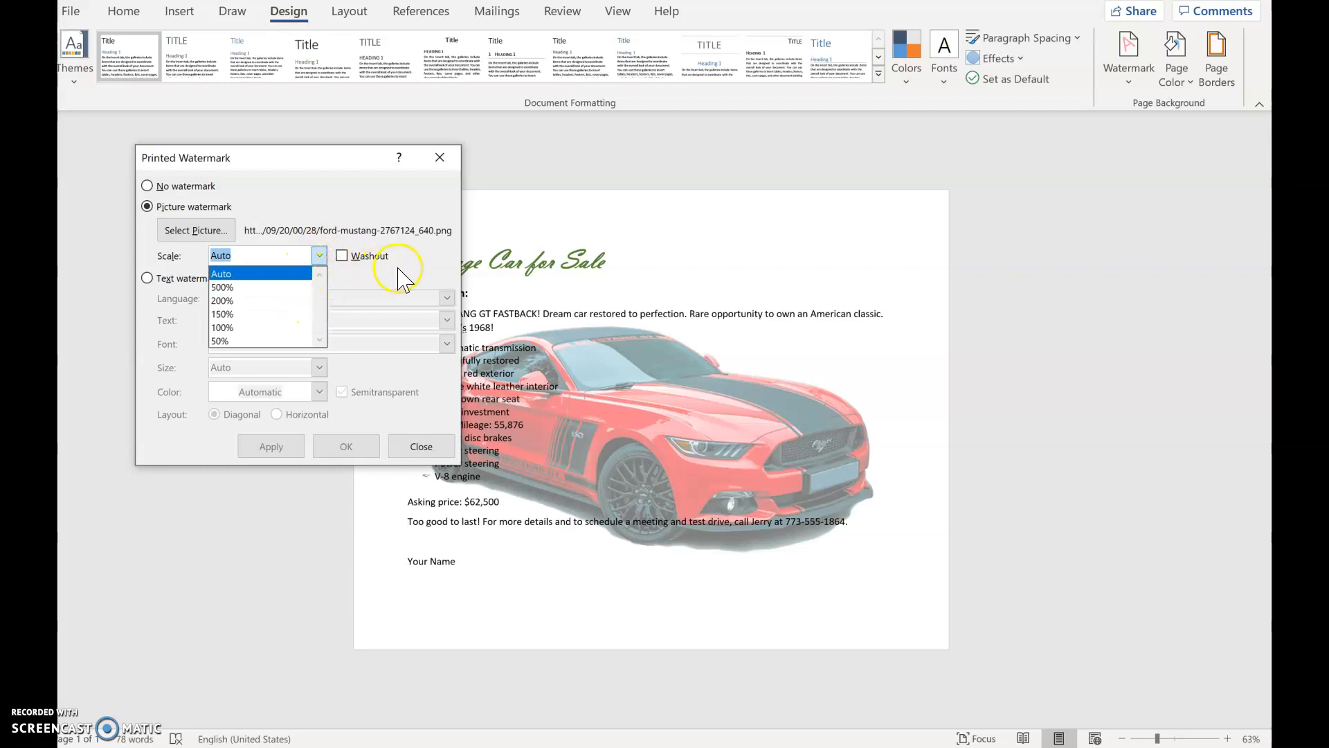
pyautogui.click(430, 270)
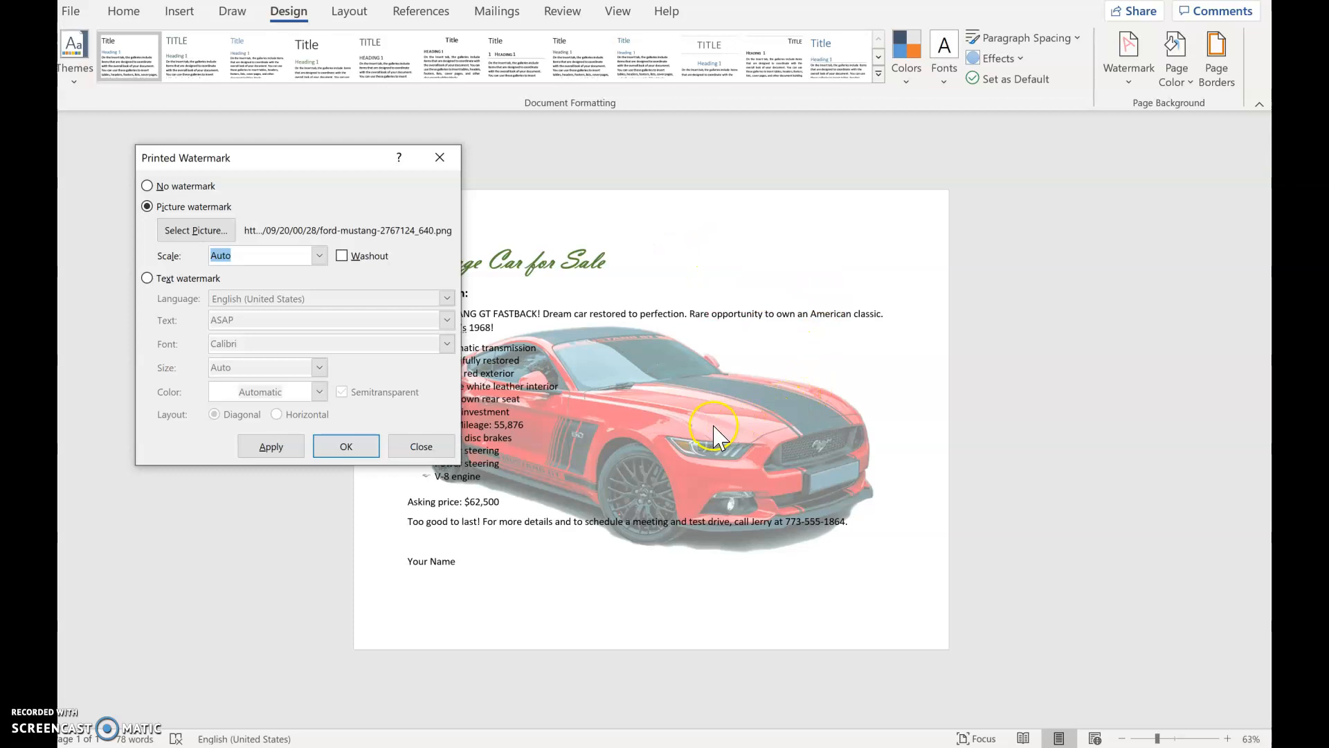
pyautogui.click(319, 256)
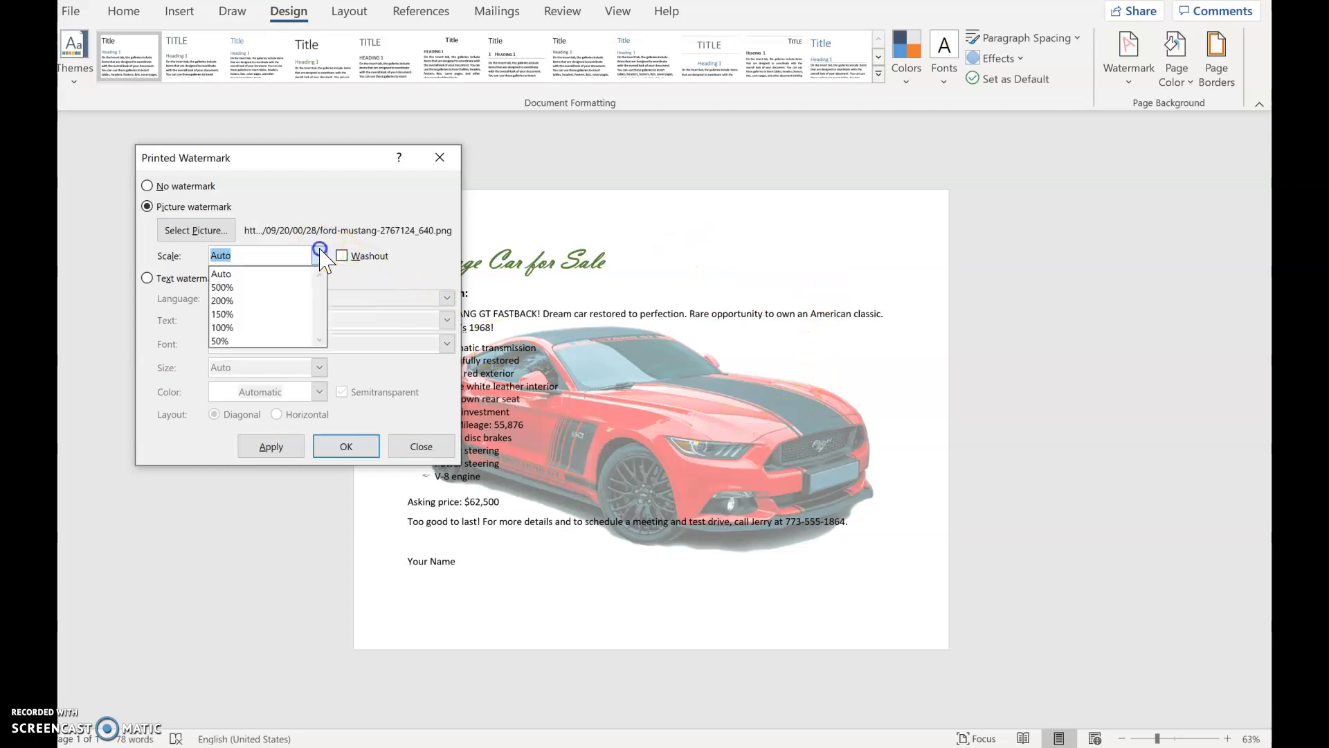
pyautogui.click(267, 283)
pyautogui.click(293, 448)
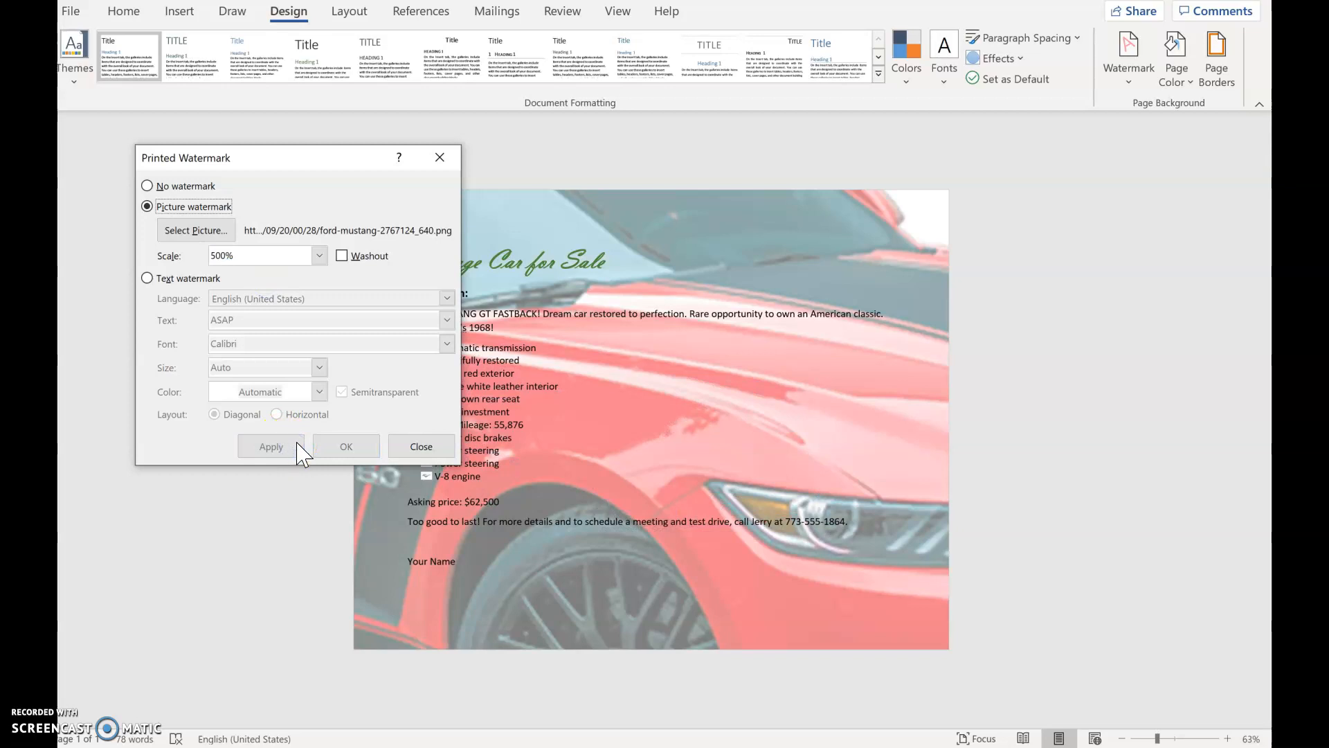
# - Set the picture watermark's scale back to Auto, apply it and close the watermark settings
pyautogui.click(319, 256)
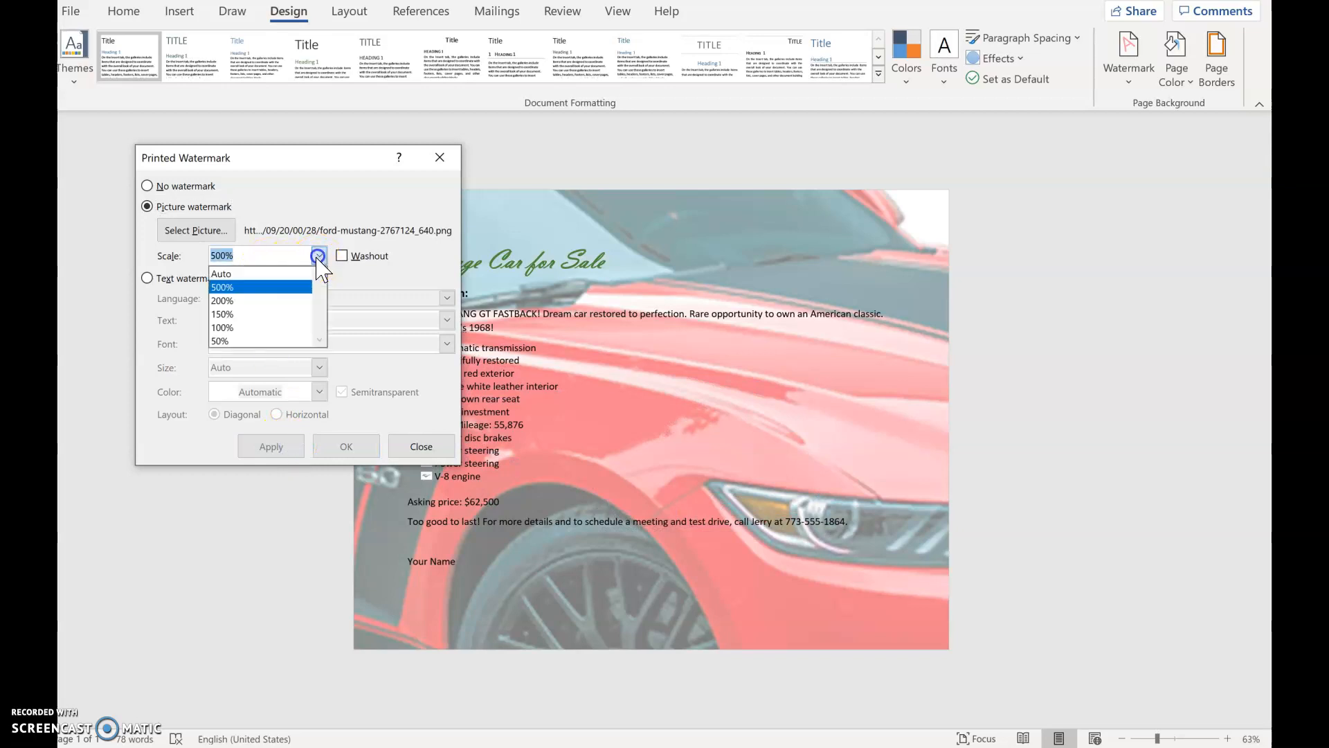
pyautogui.click(274, 277)
pyautogui.click(277, 449)
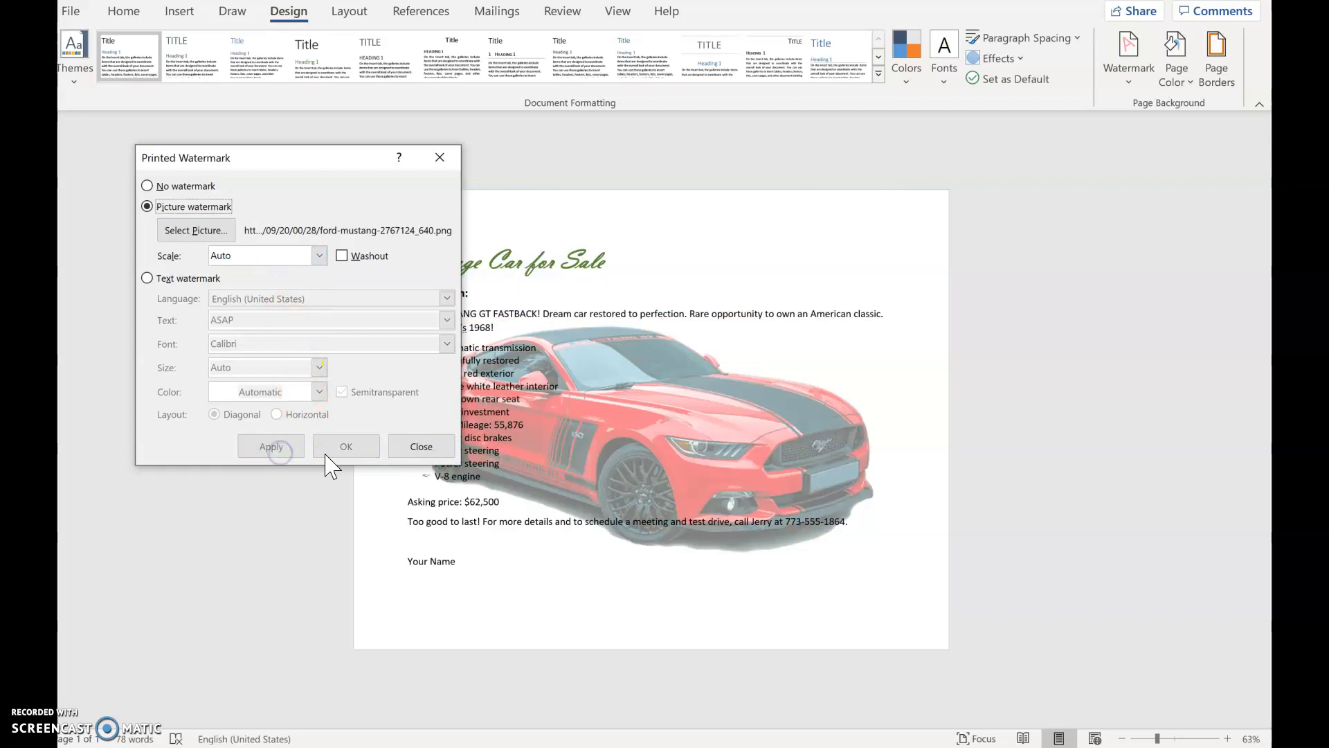
pyautogui.click(427, 443)
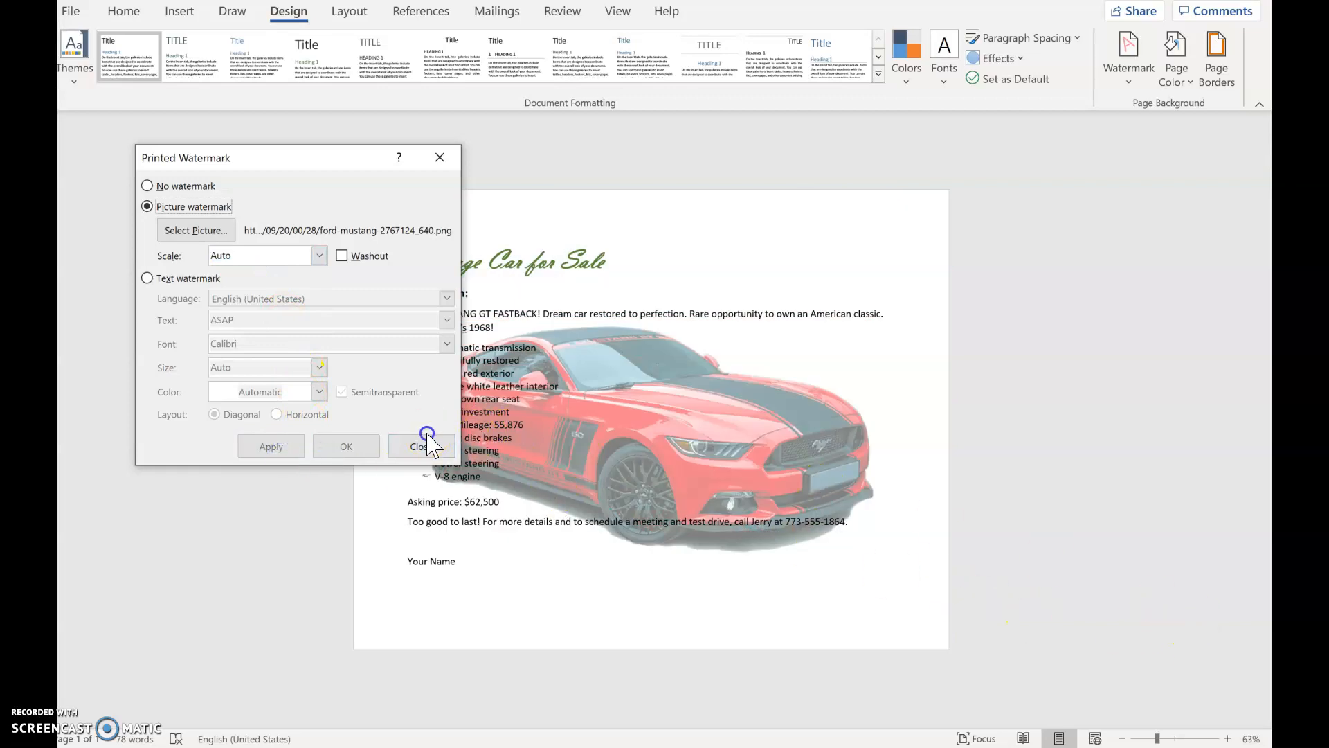